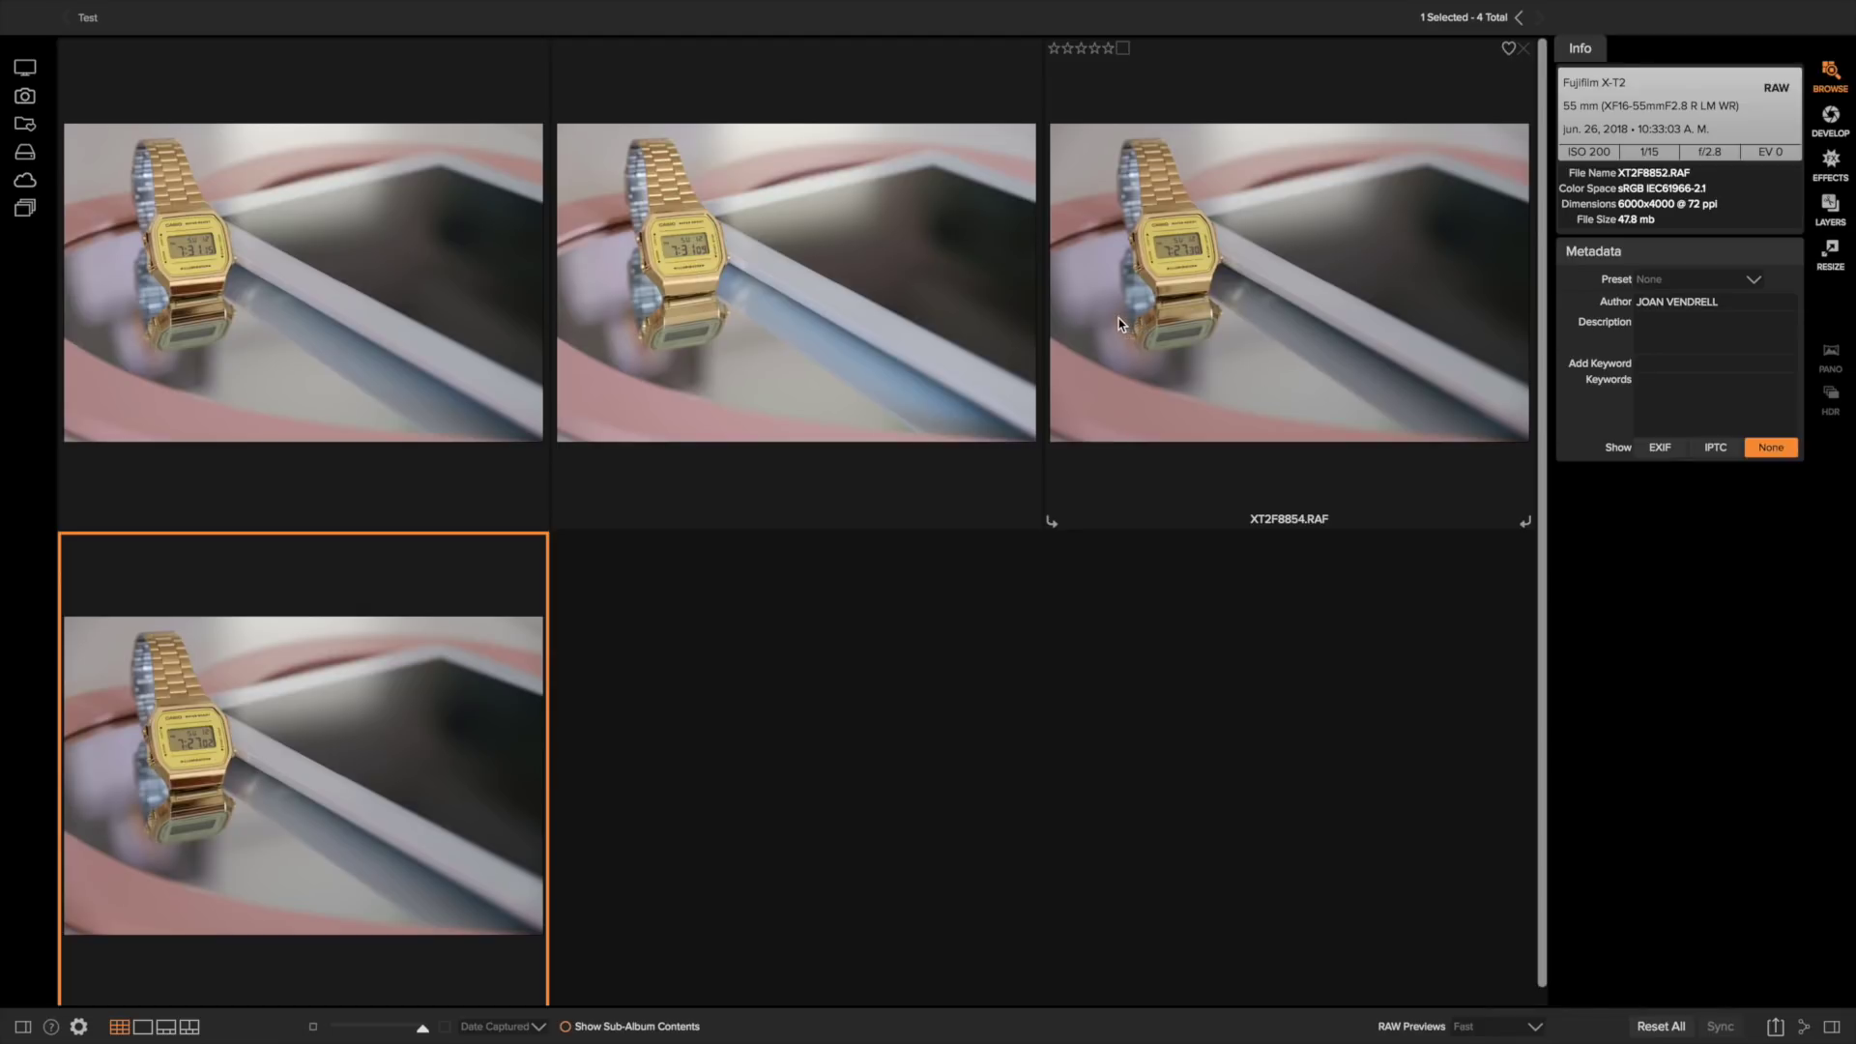
Select XT2F8852.RAF and XT2F8856.RAF in the Test album and compare them side by side
left_click(1202, 294)
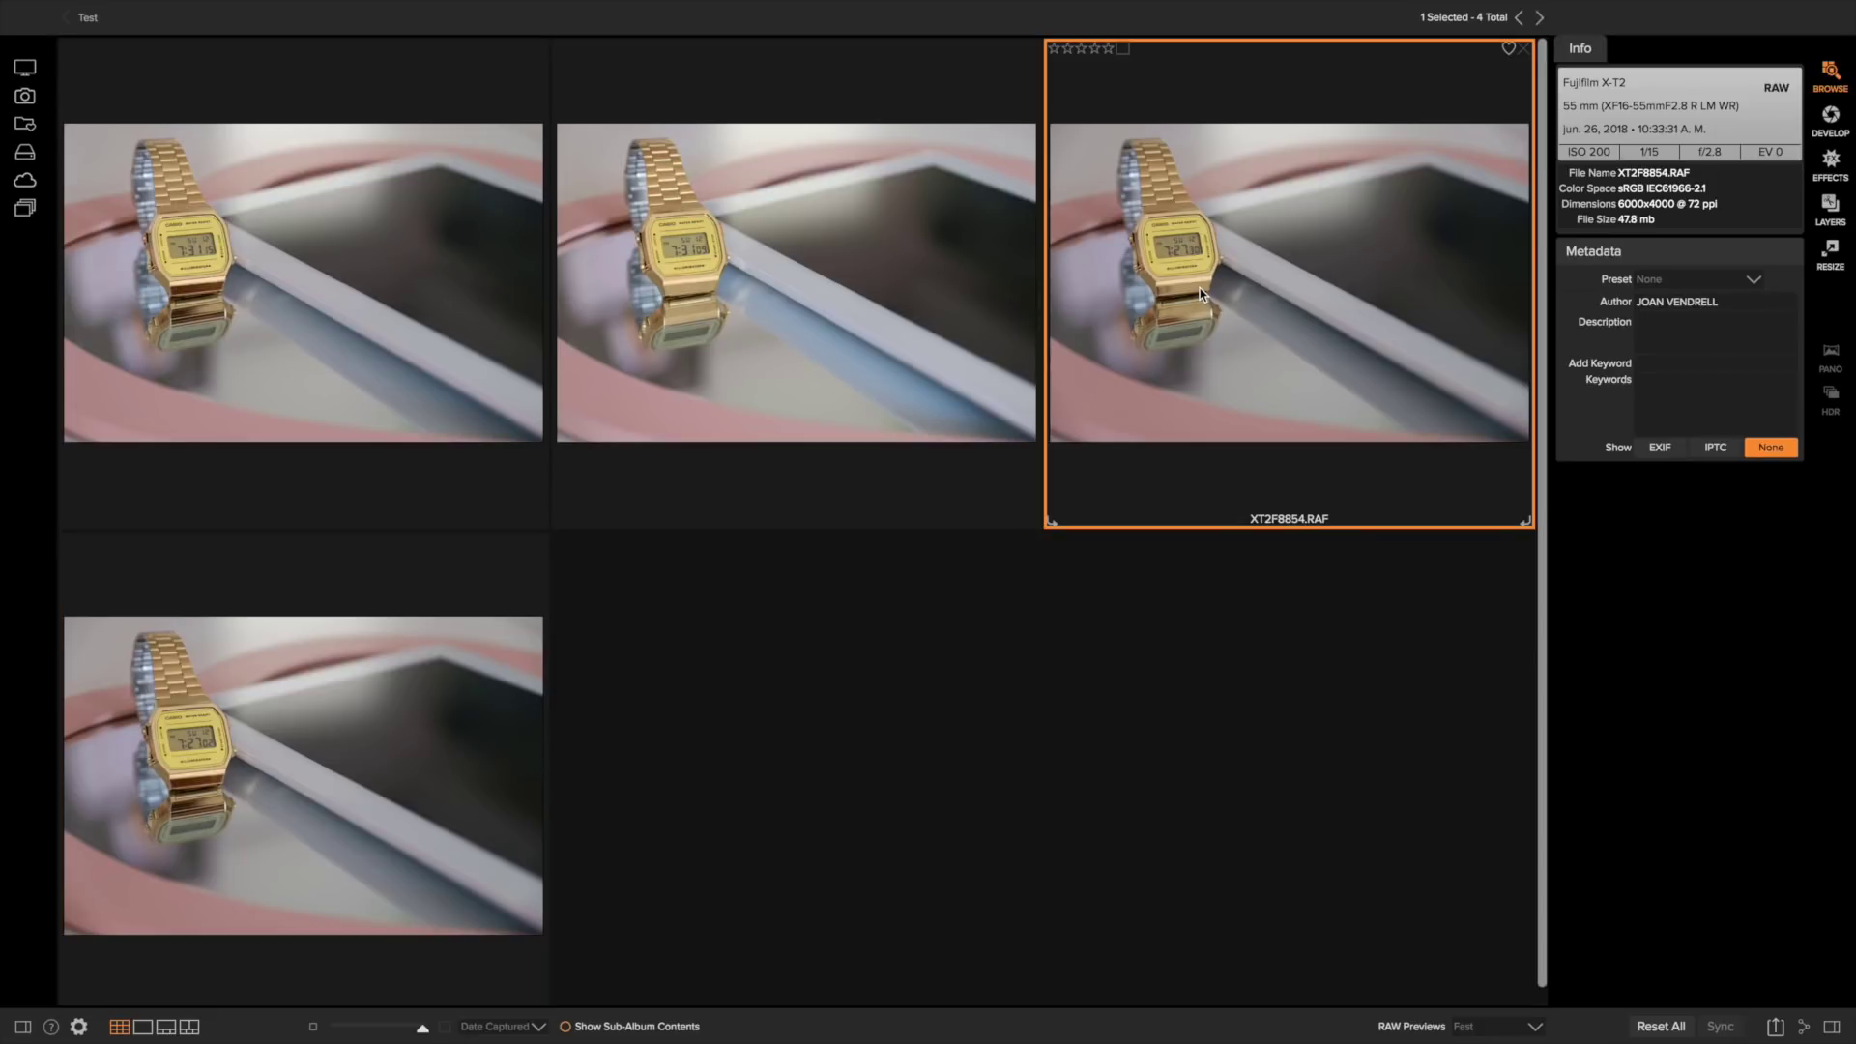
left_click(344, 667)
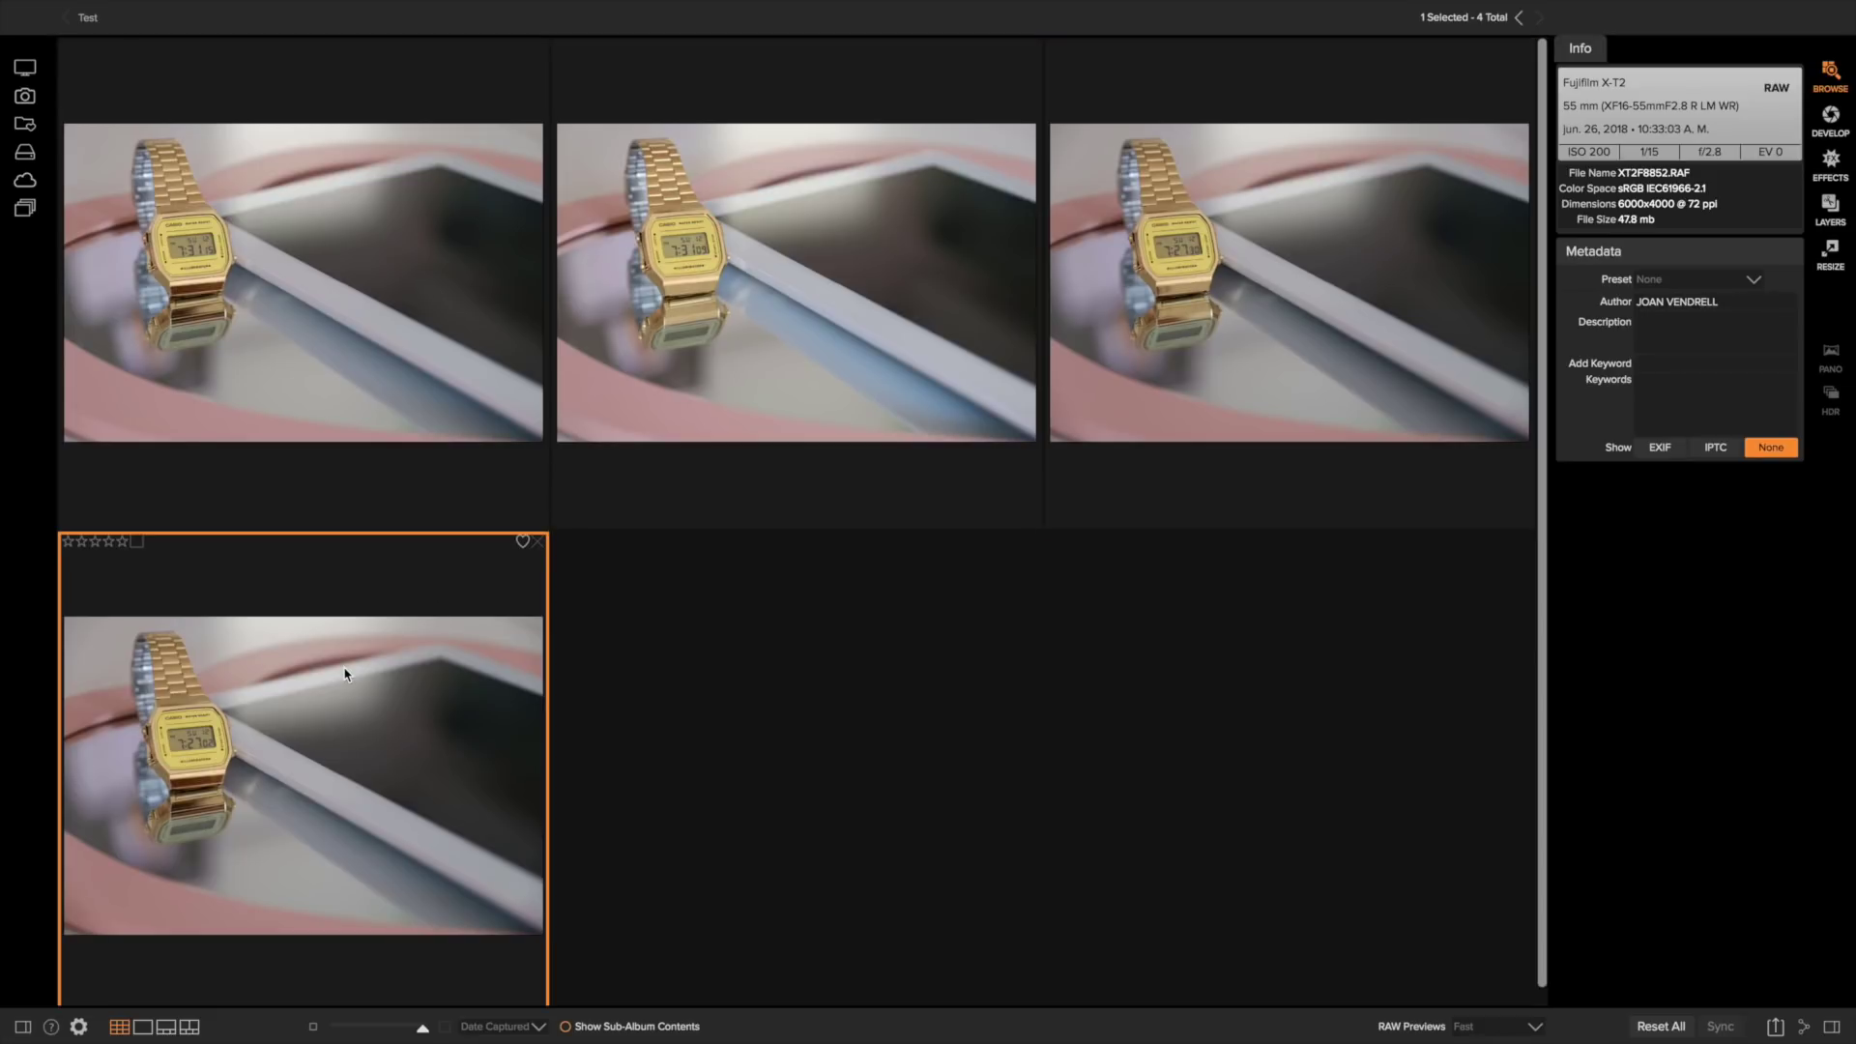
left_click(247, 329, "ctrl")
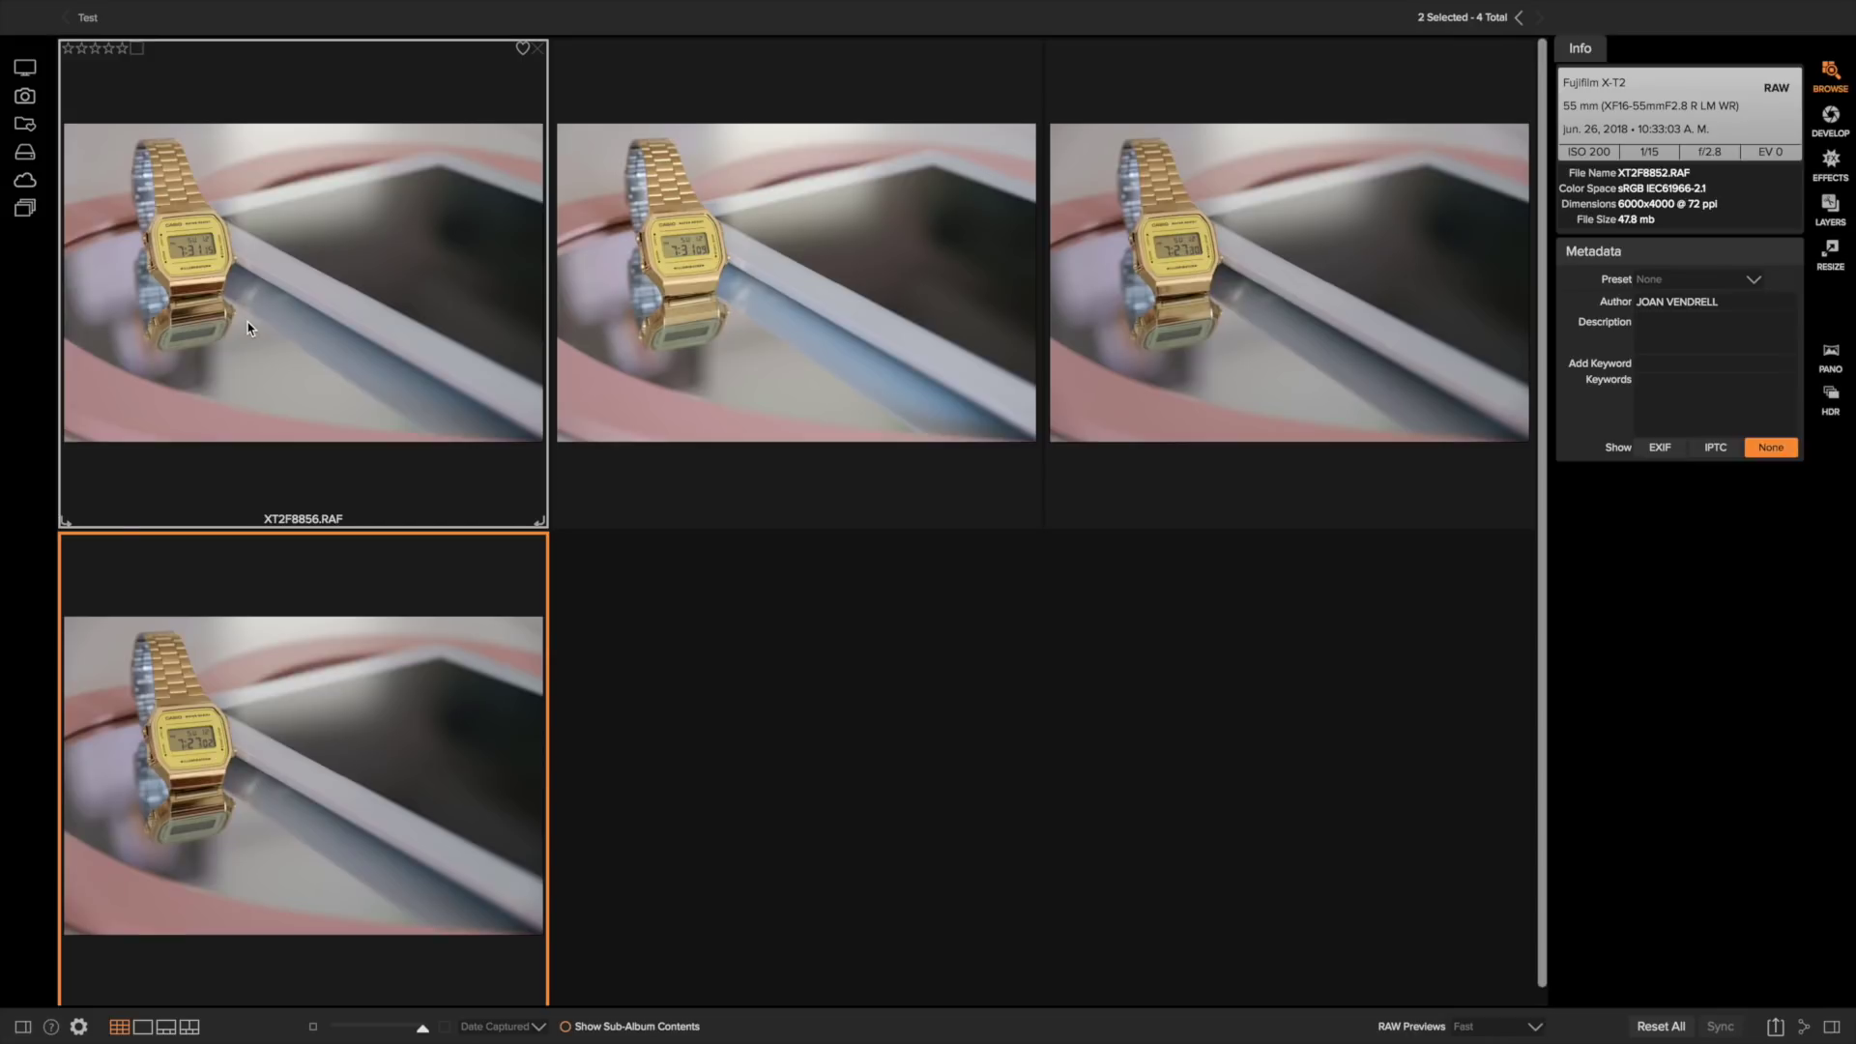
left_click(189, 1027)
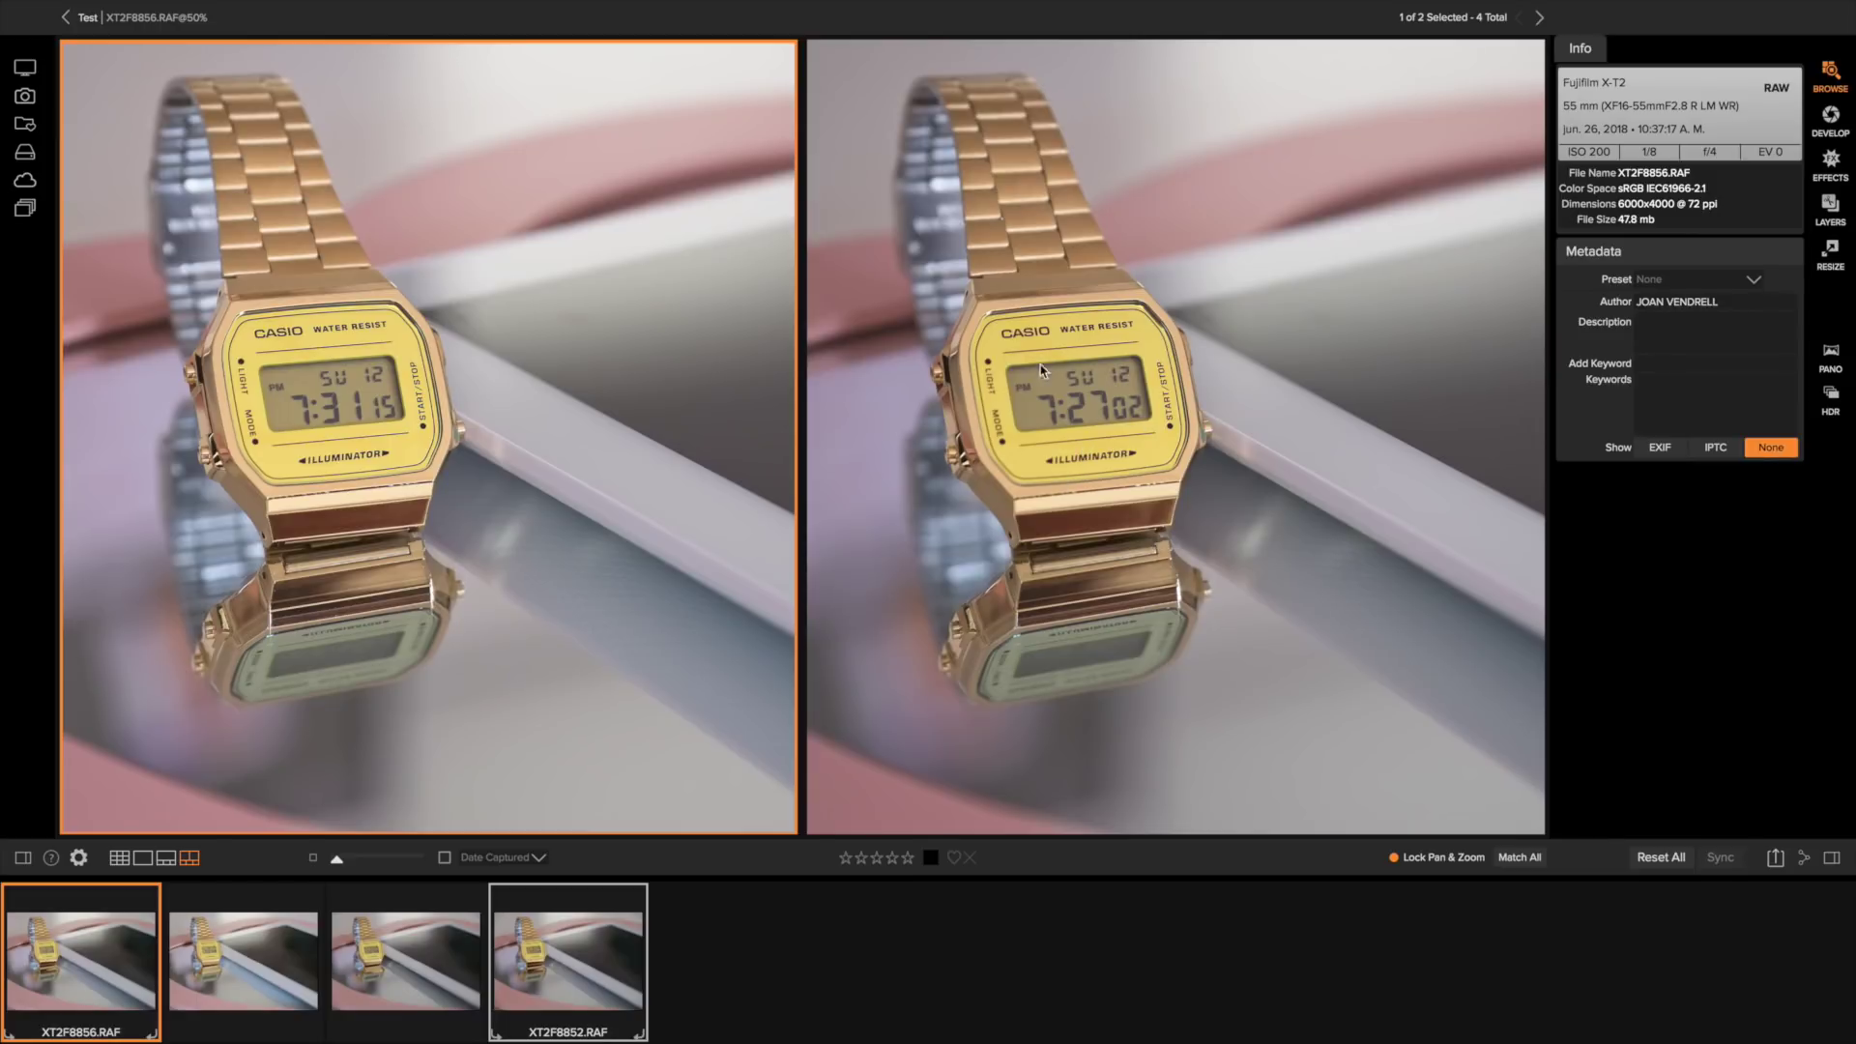
Open XT2F8856.RAF for editing and add a Tone Enhancer effect filter with the Auto style
double_click(298, 439)
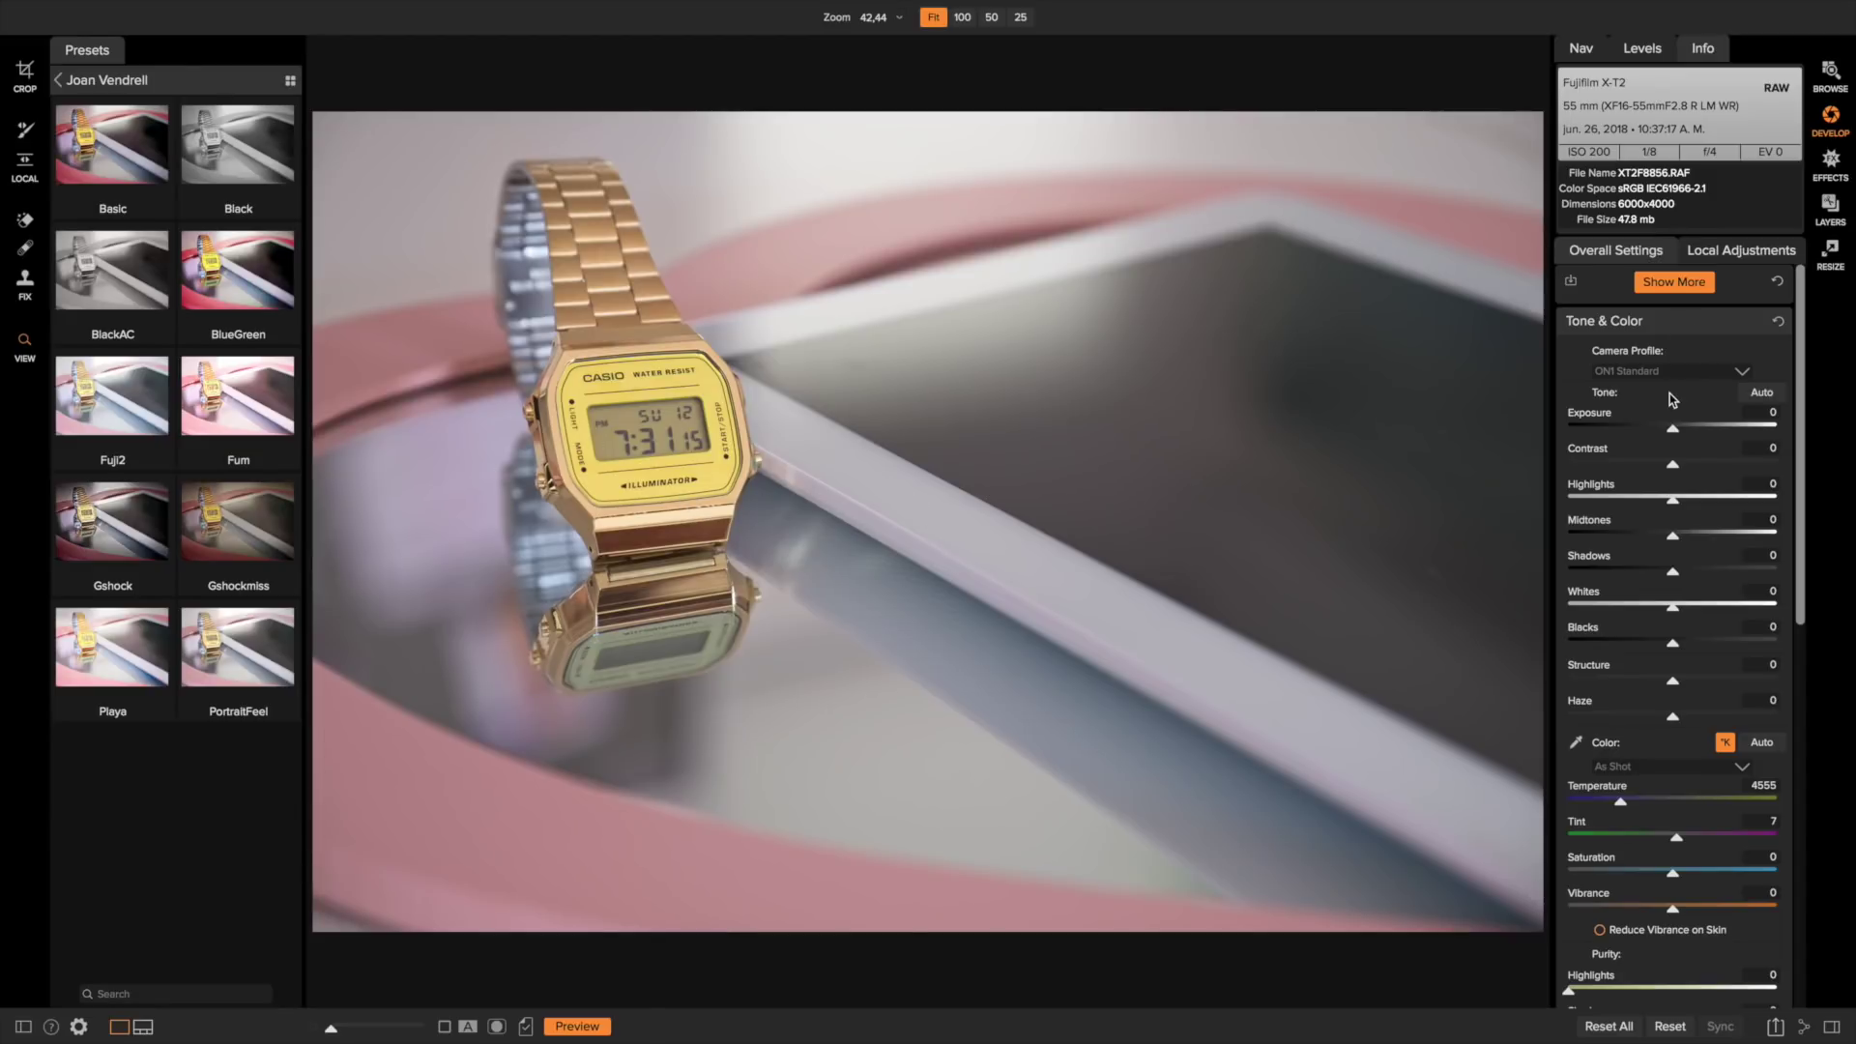
left_click(1831, 160)
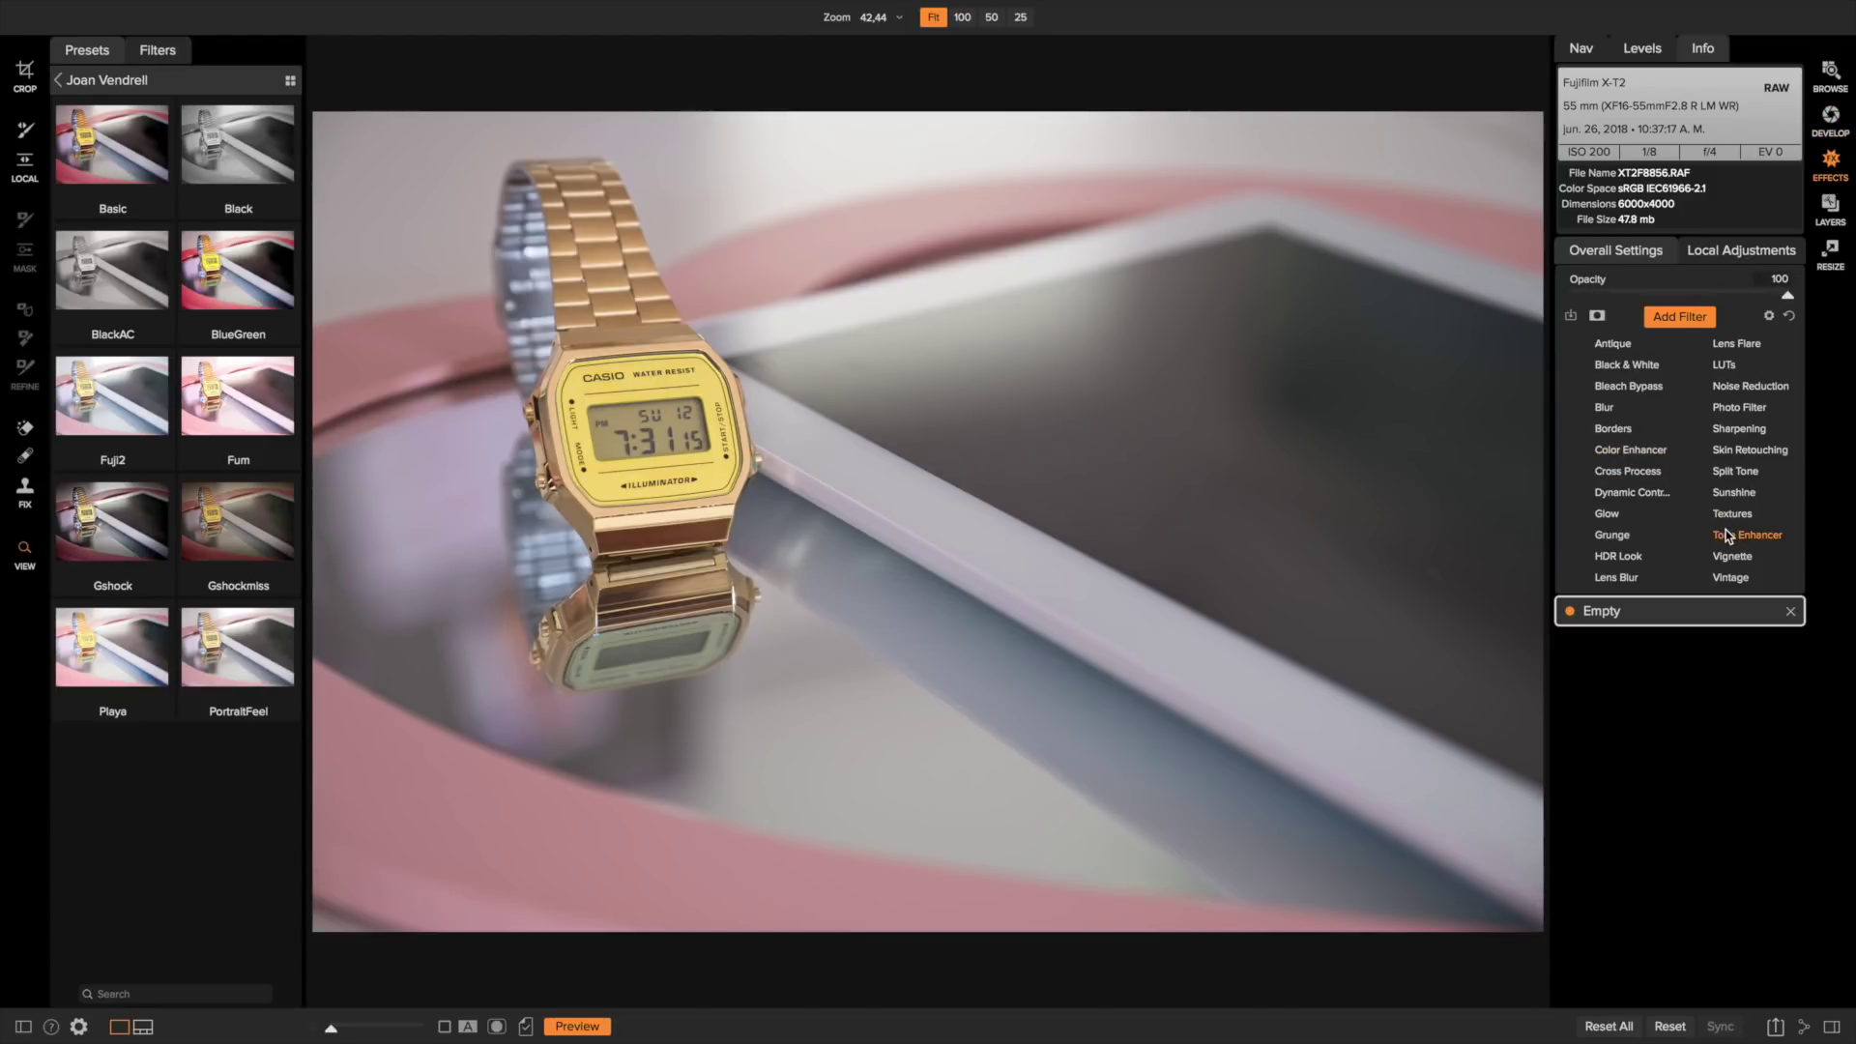
left_click(1728, 535)
left_click(1596, 429)
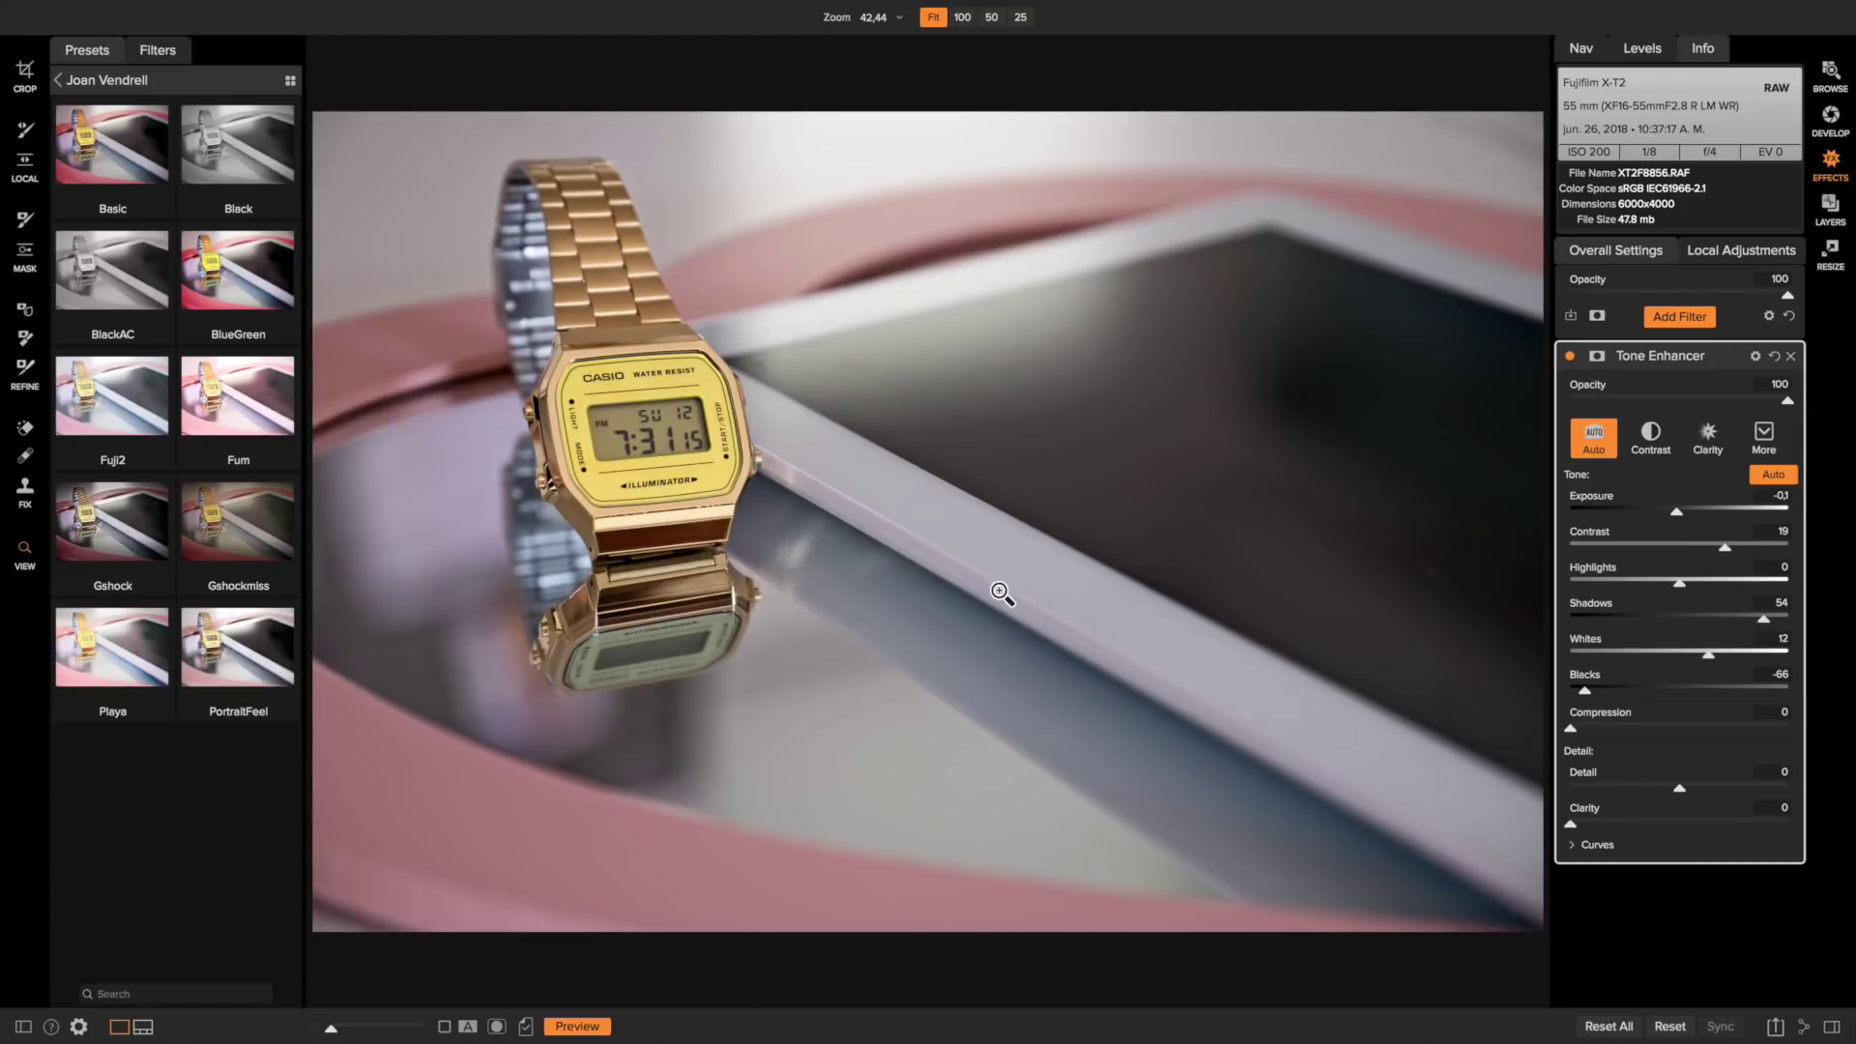
Compare the photo with and without the Tone Enhancer filter, leaving the filter enabled
left_click(1570, 357)
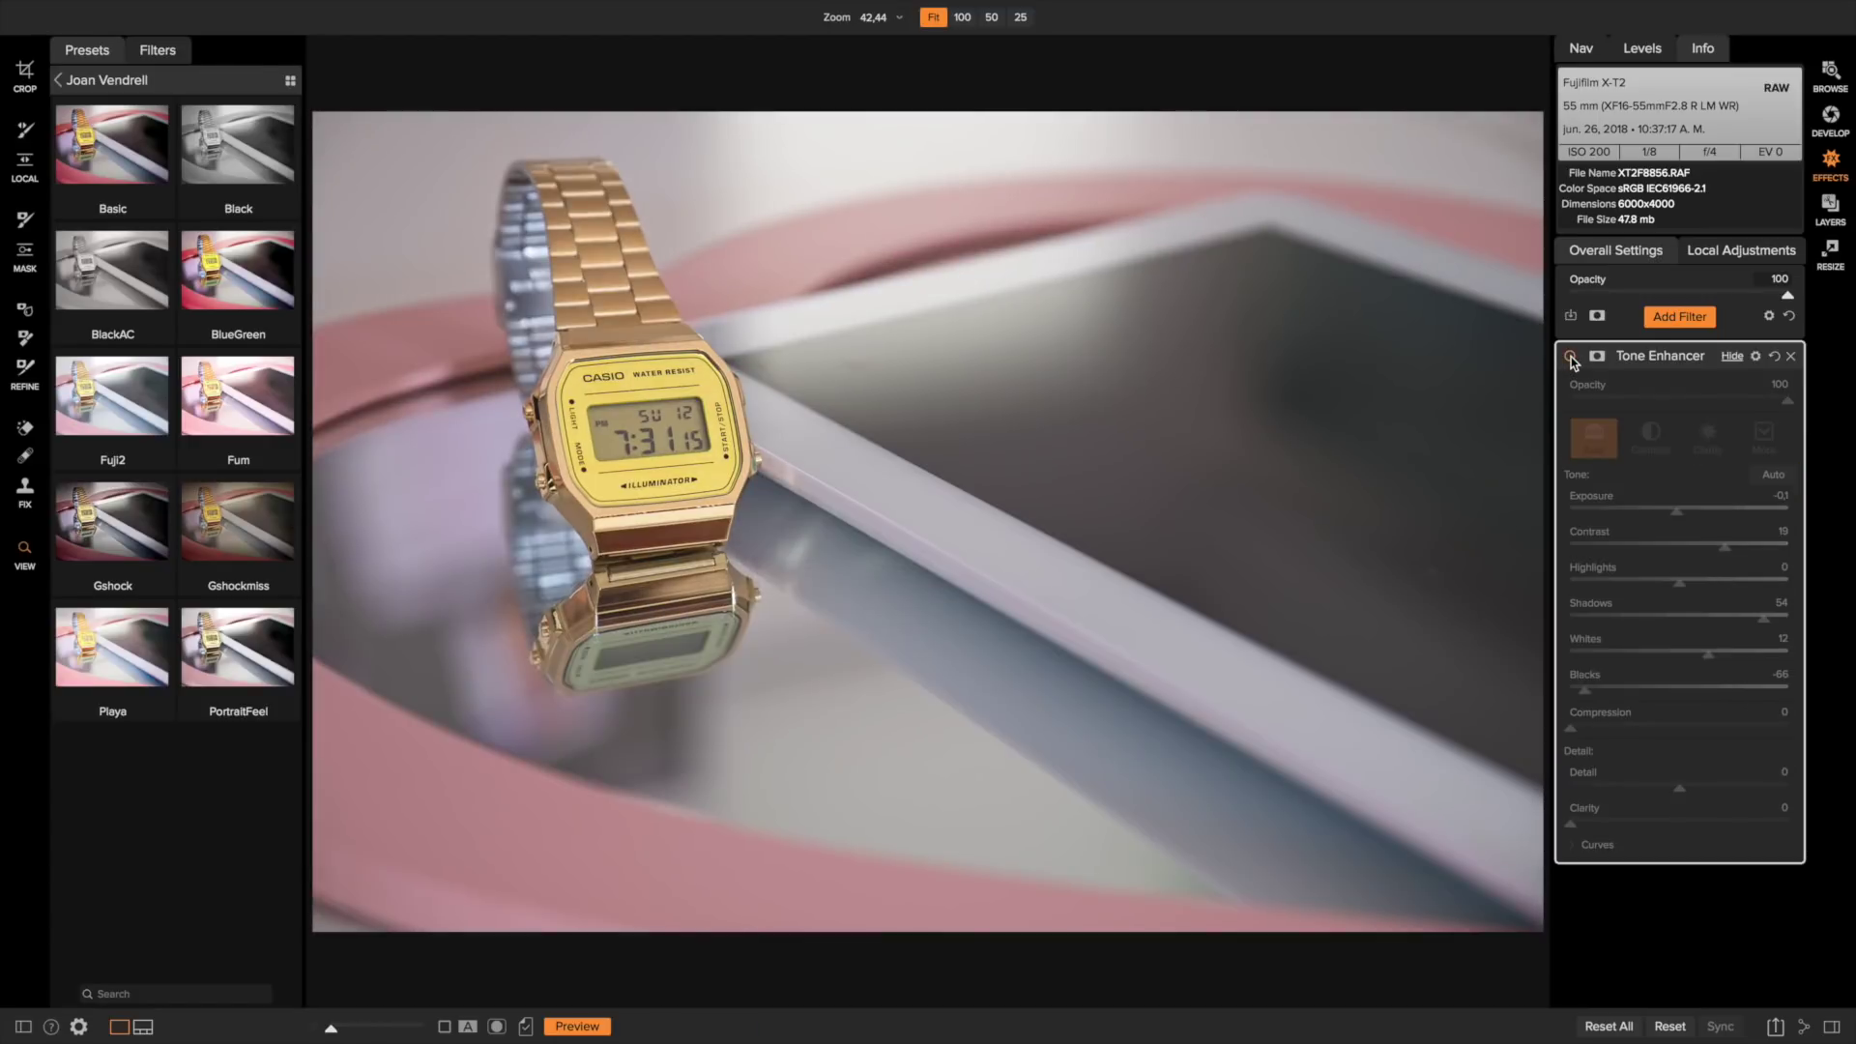
left_click(1570, 357)
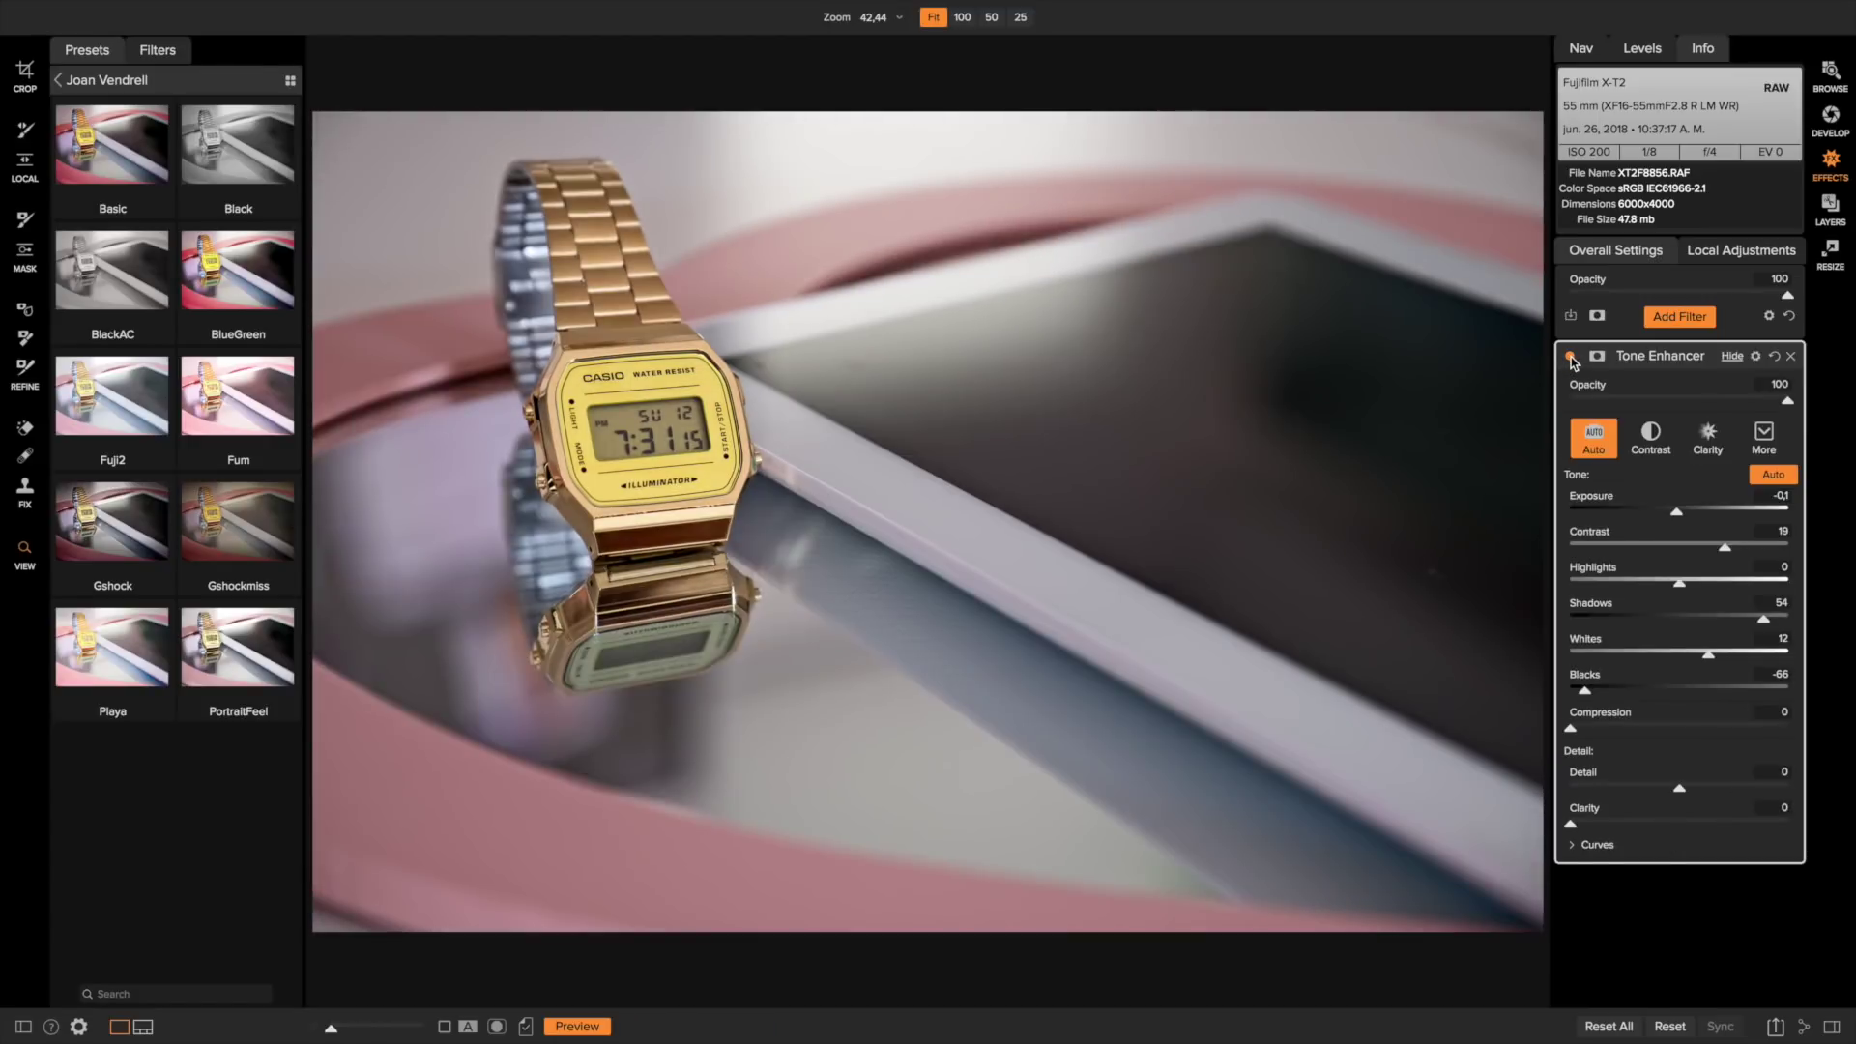
left_click(1570, 356)
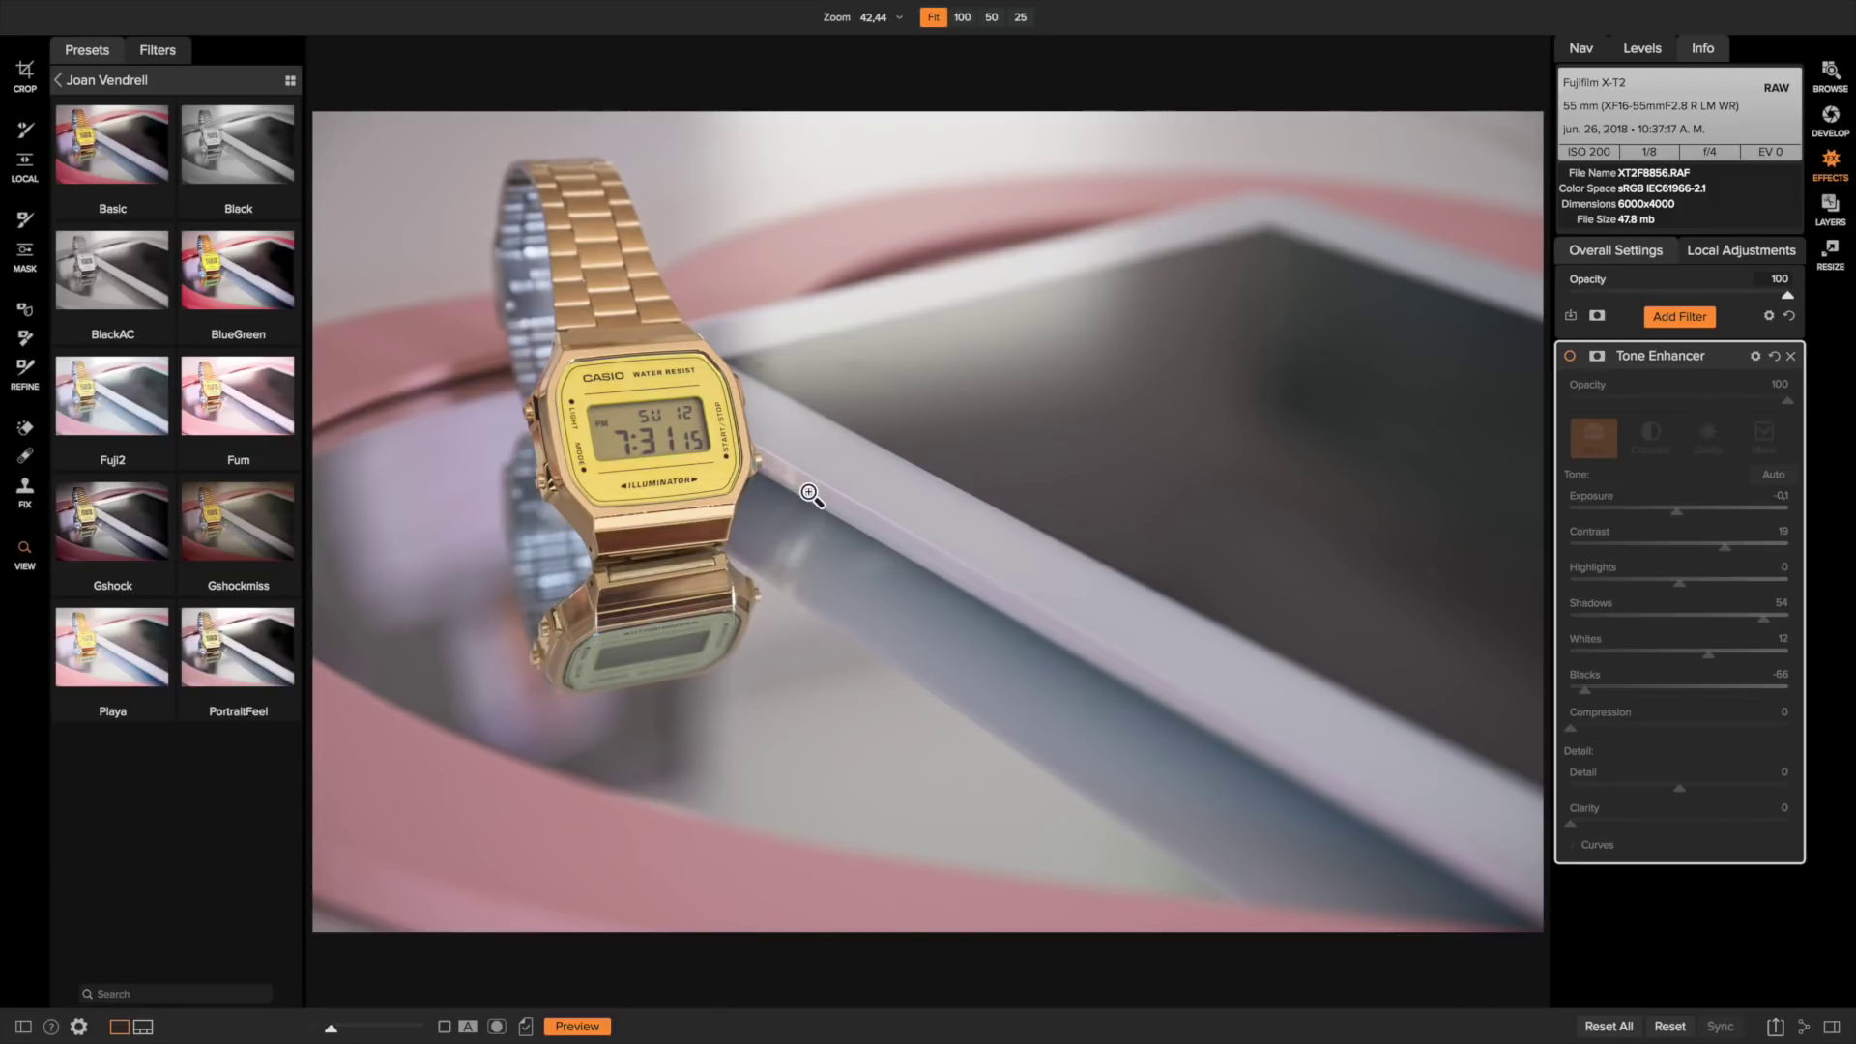
left_click(1569, 357)
Invert the Tone Enhancer mask and paint the effect in over the watch dial with the size 600 masking brush
left_click(1596, 356)
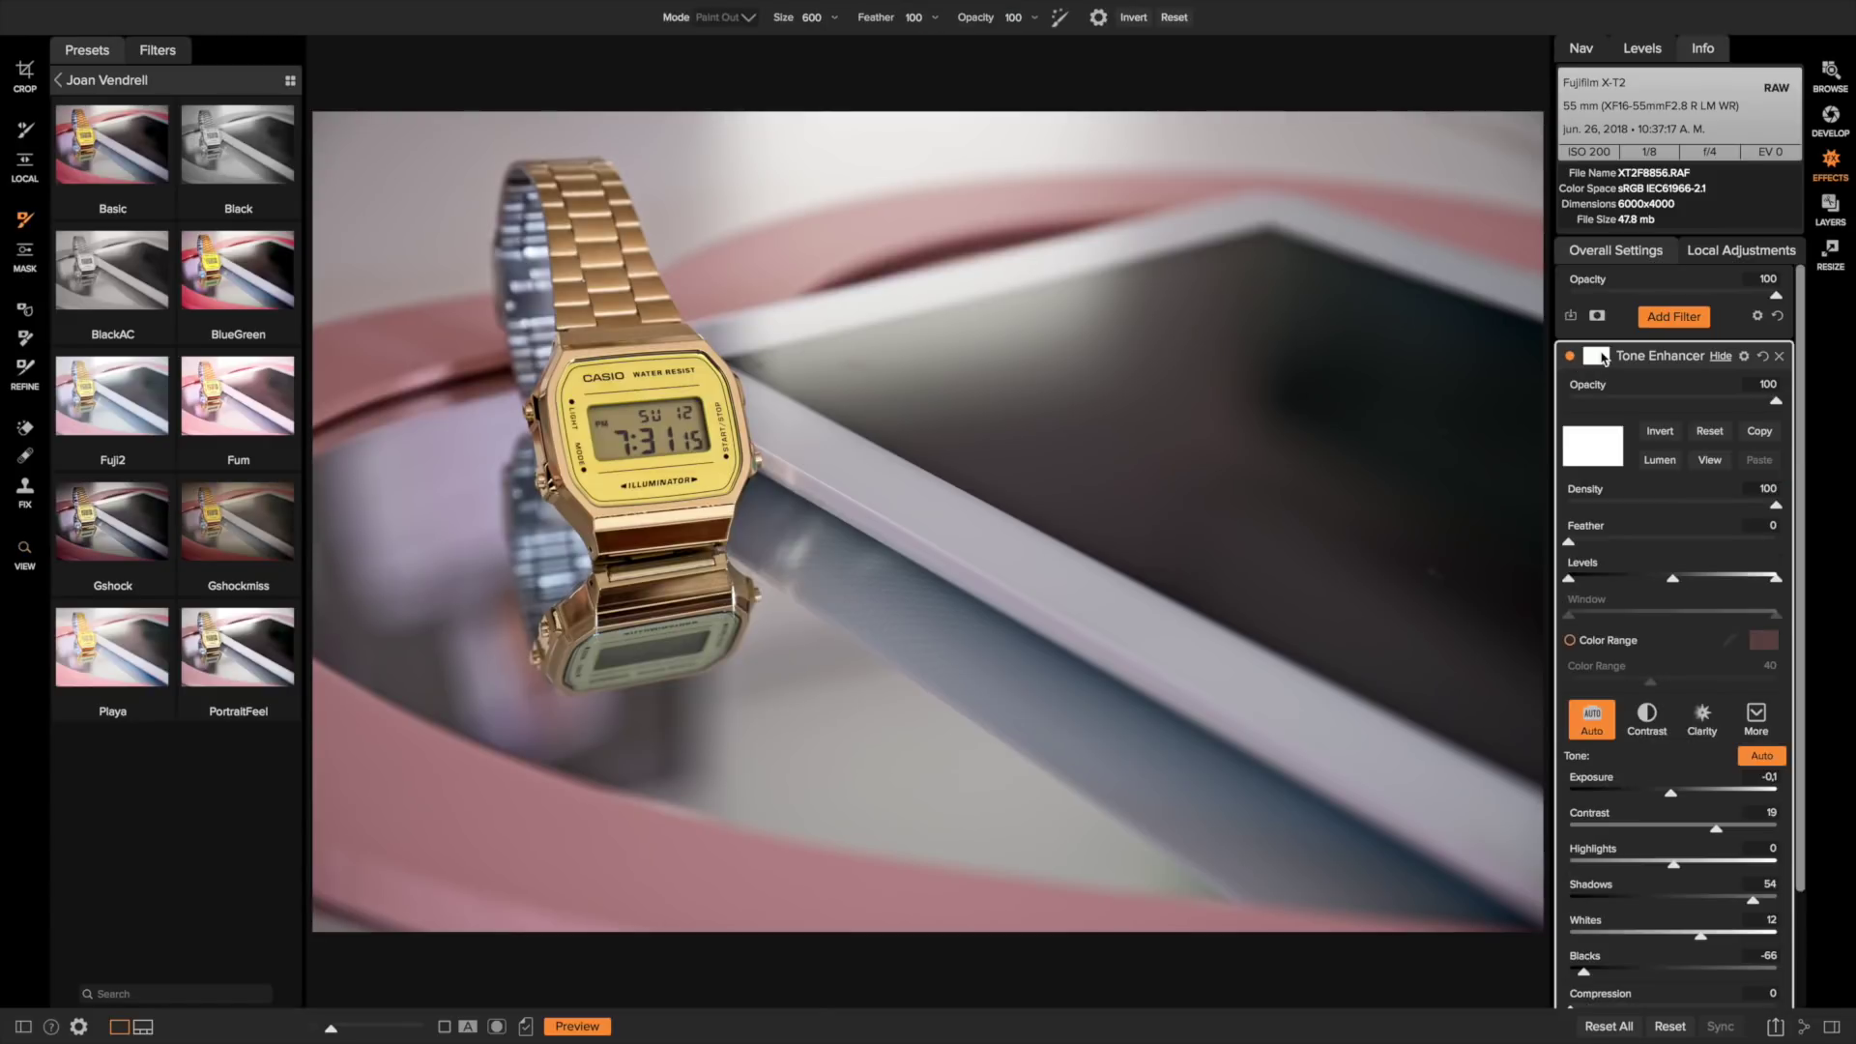
left_click(1659, 432)
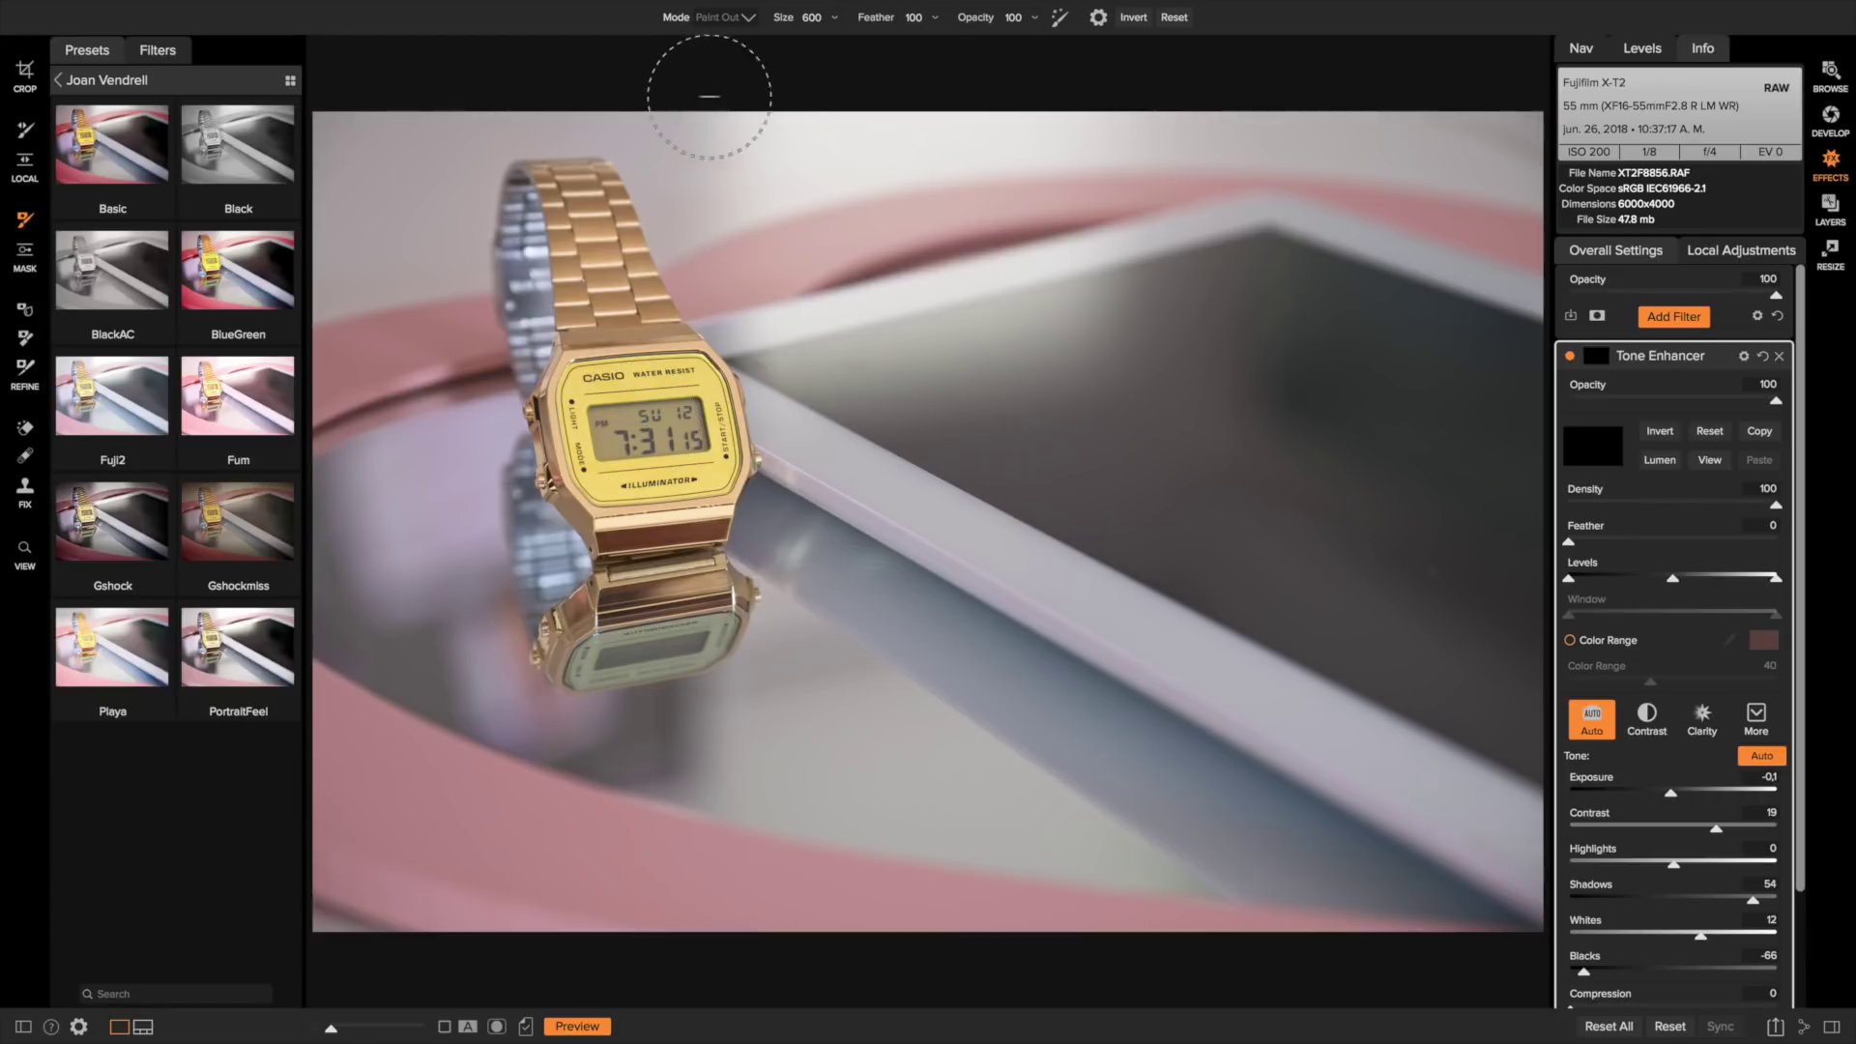
left_click(744, 21)
left_click(723, 37)
left_click(644, 456)
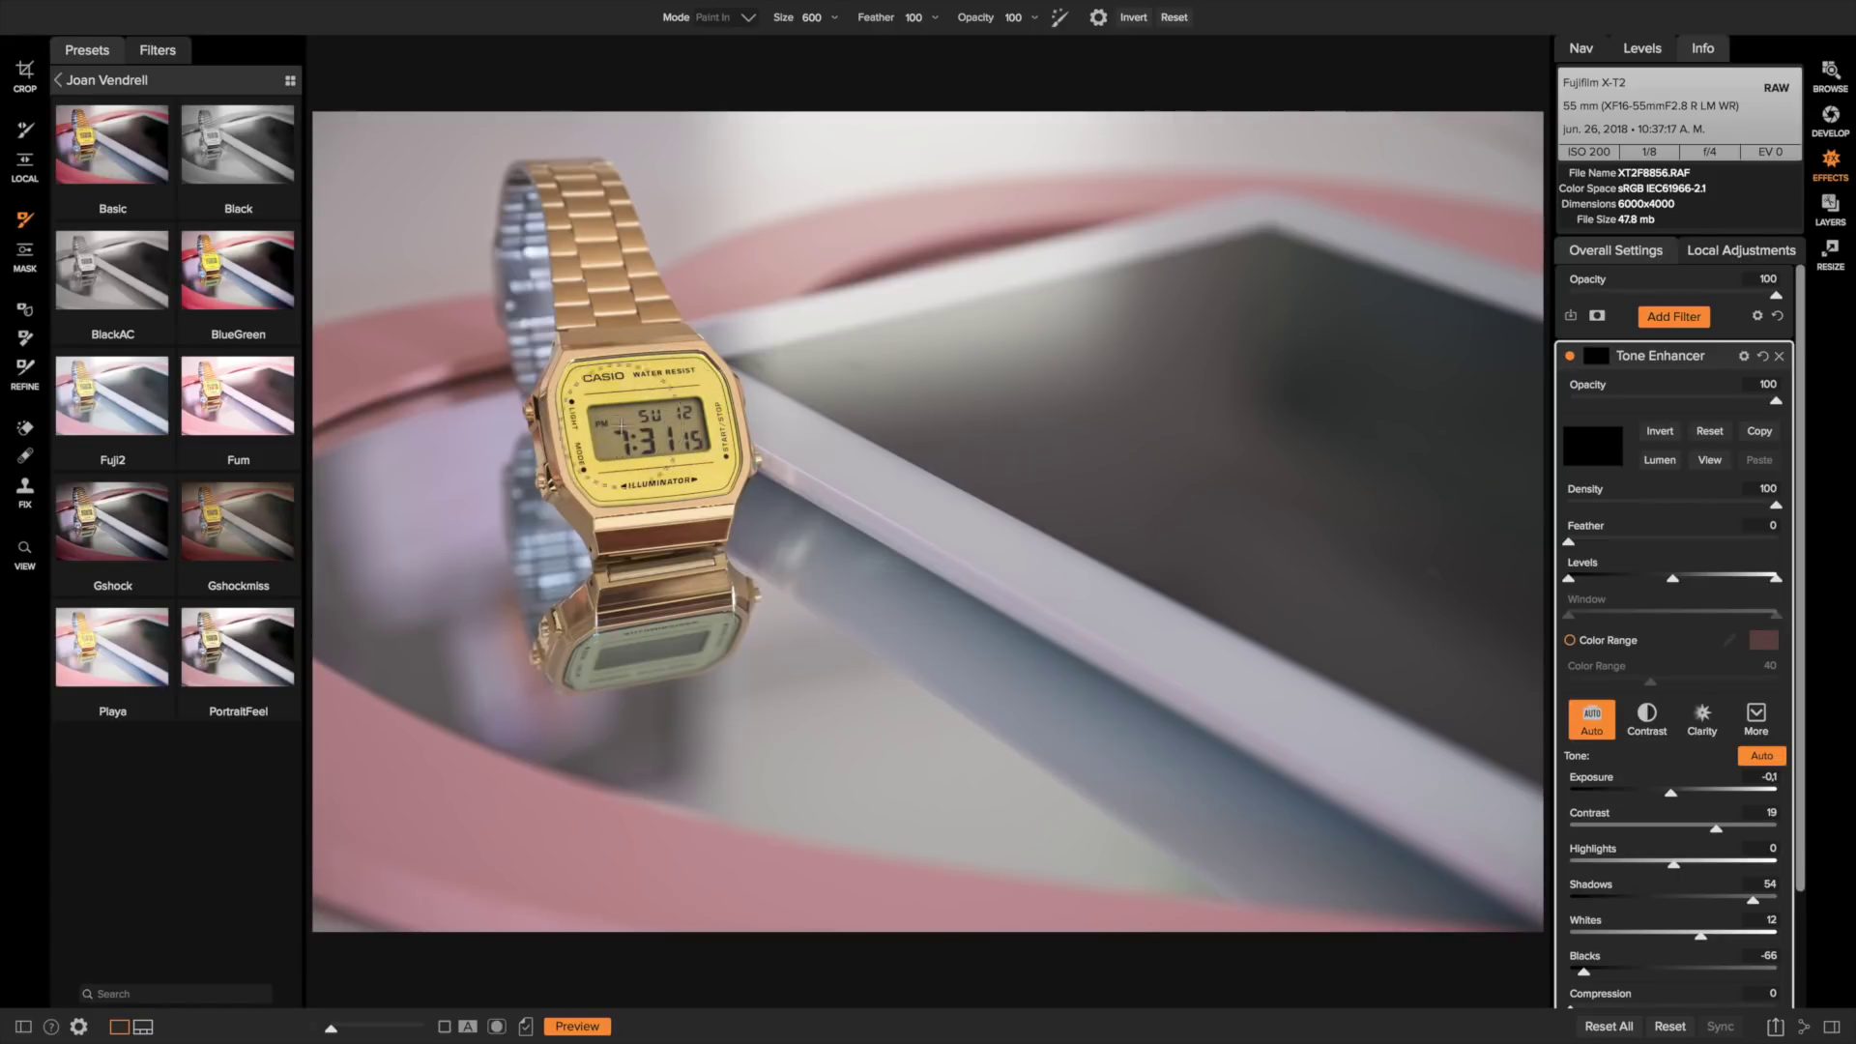
Check the masked Tone Enhancer on the watch by switching it off and on, and activate the size 150 retouching brush
left_click(1570, 356)
left_click(1570, 357)
left_click(1570, 357)
left_click(1570, 357)
key("r")
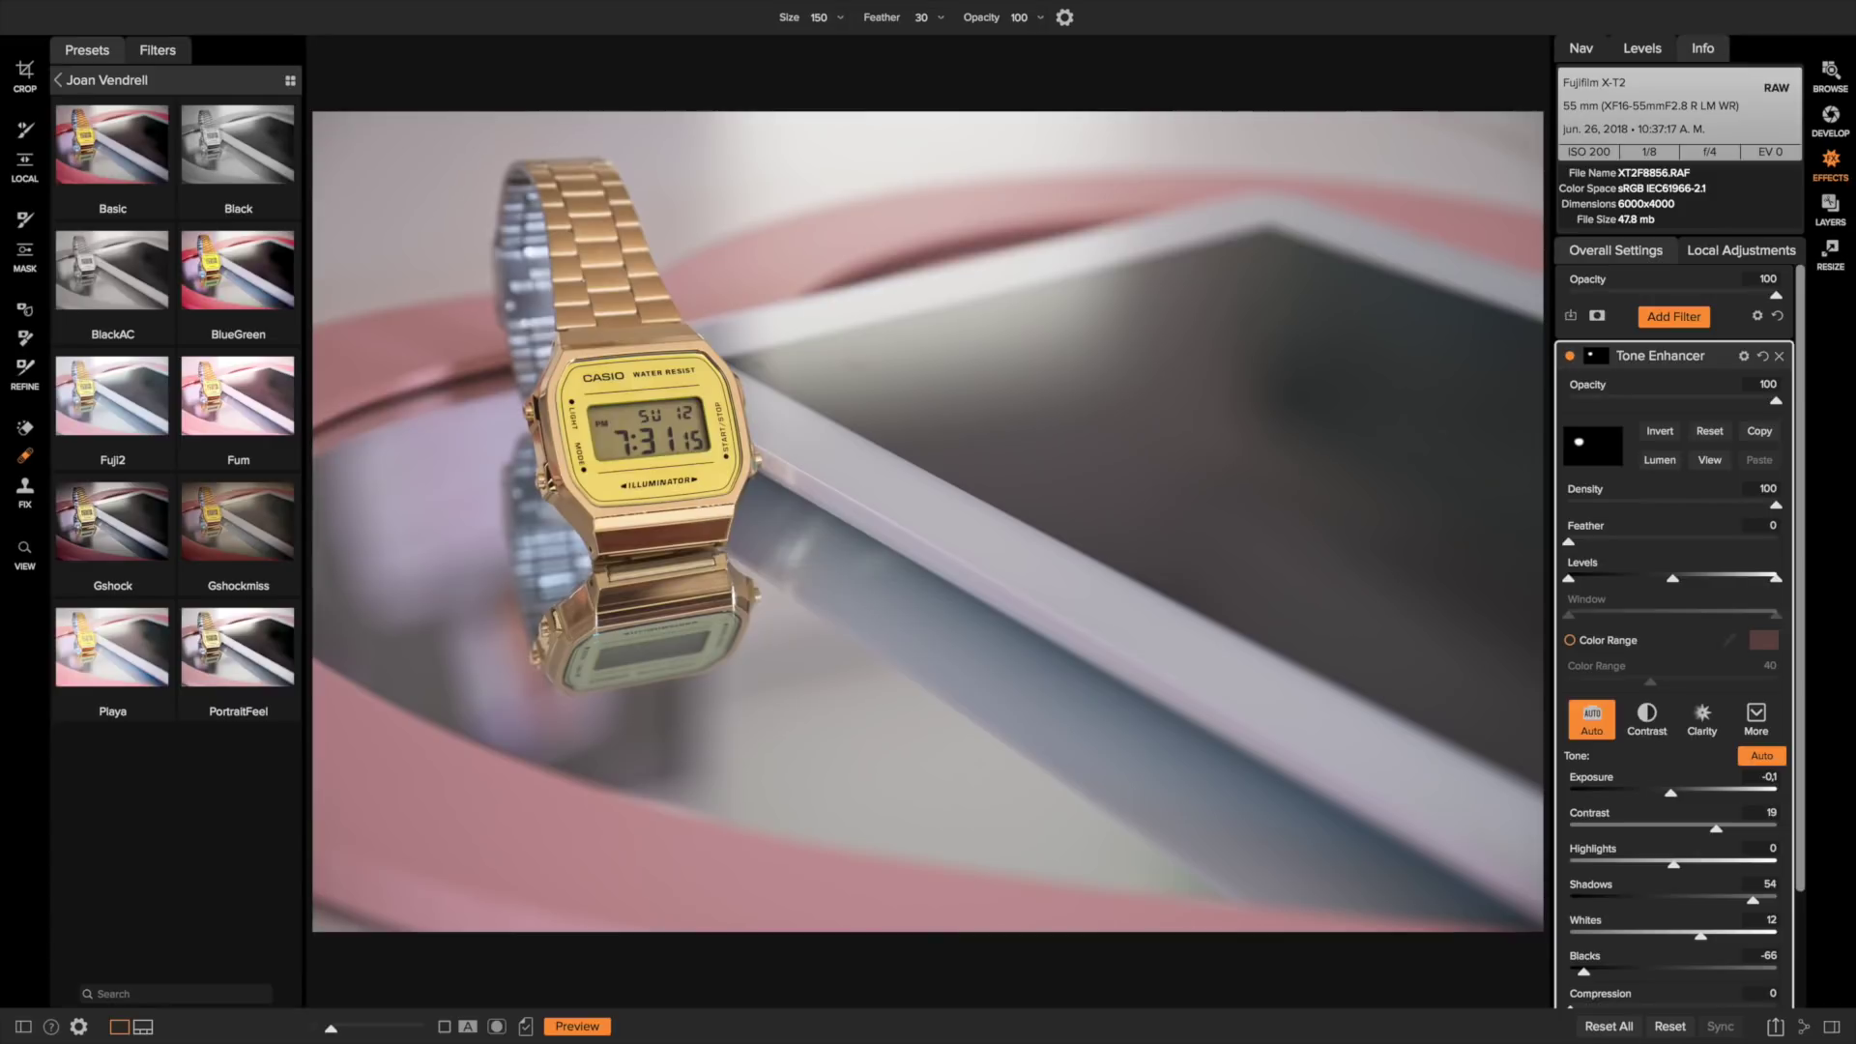
Show the levels histogram and try a Develop exposure of 0.6, resetting the exposure to 0
left_click(1642, 51)
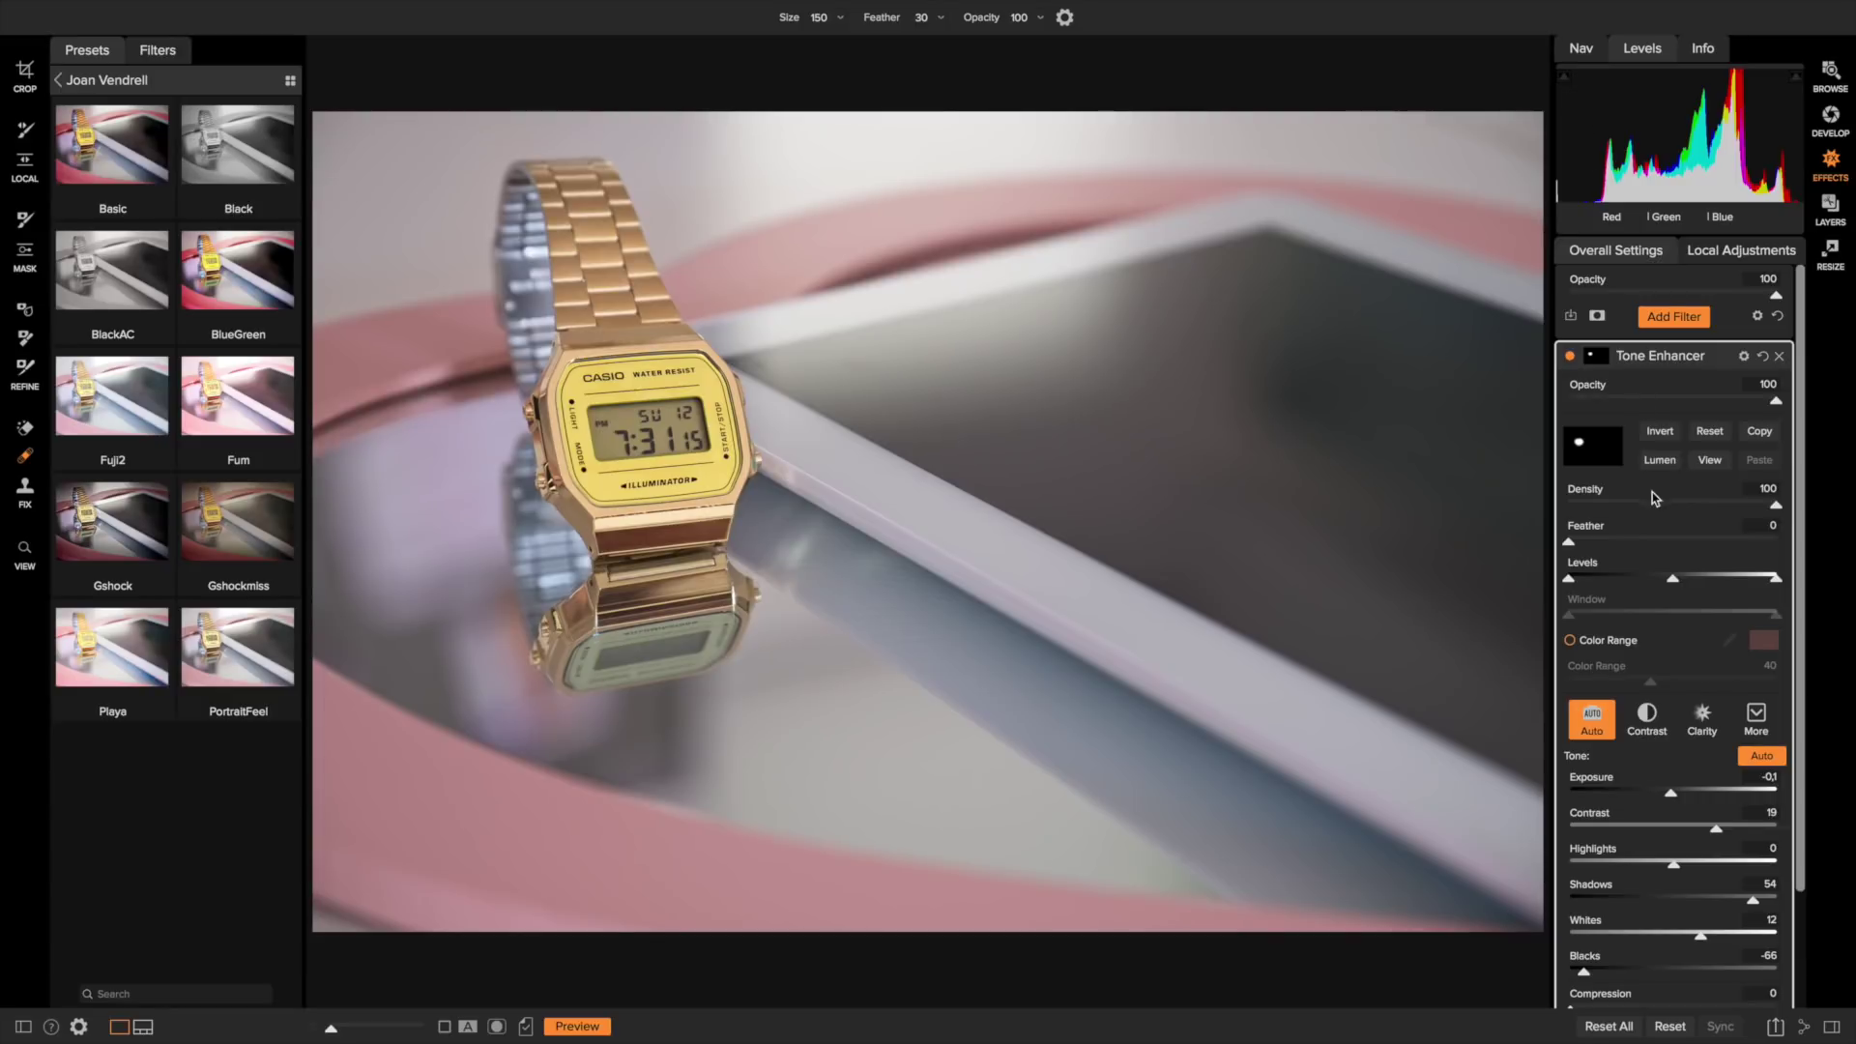
left_click(1830, 121)
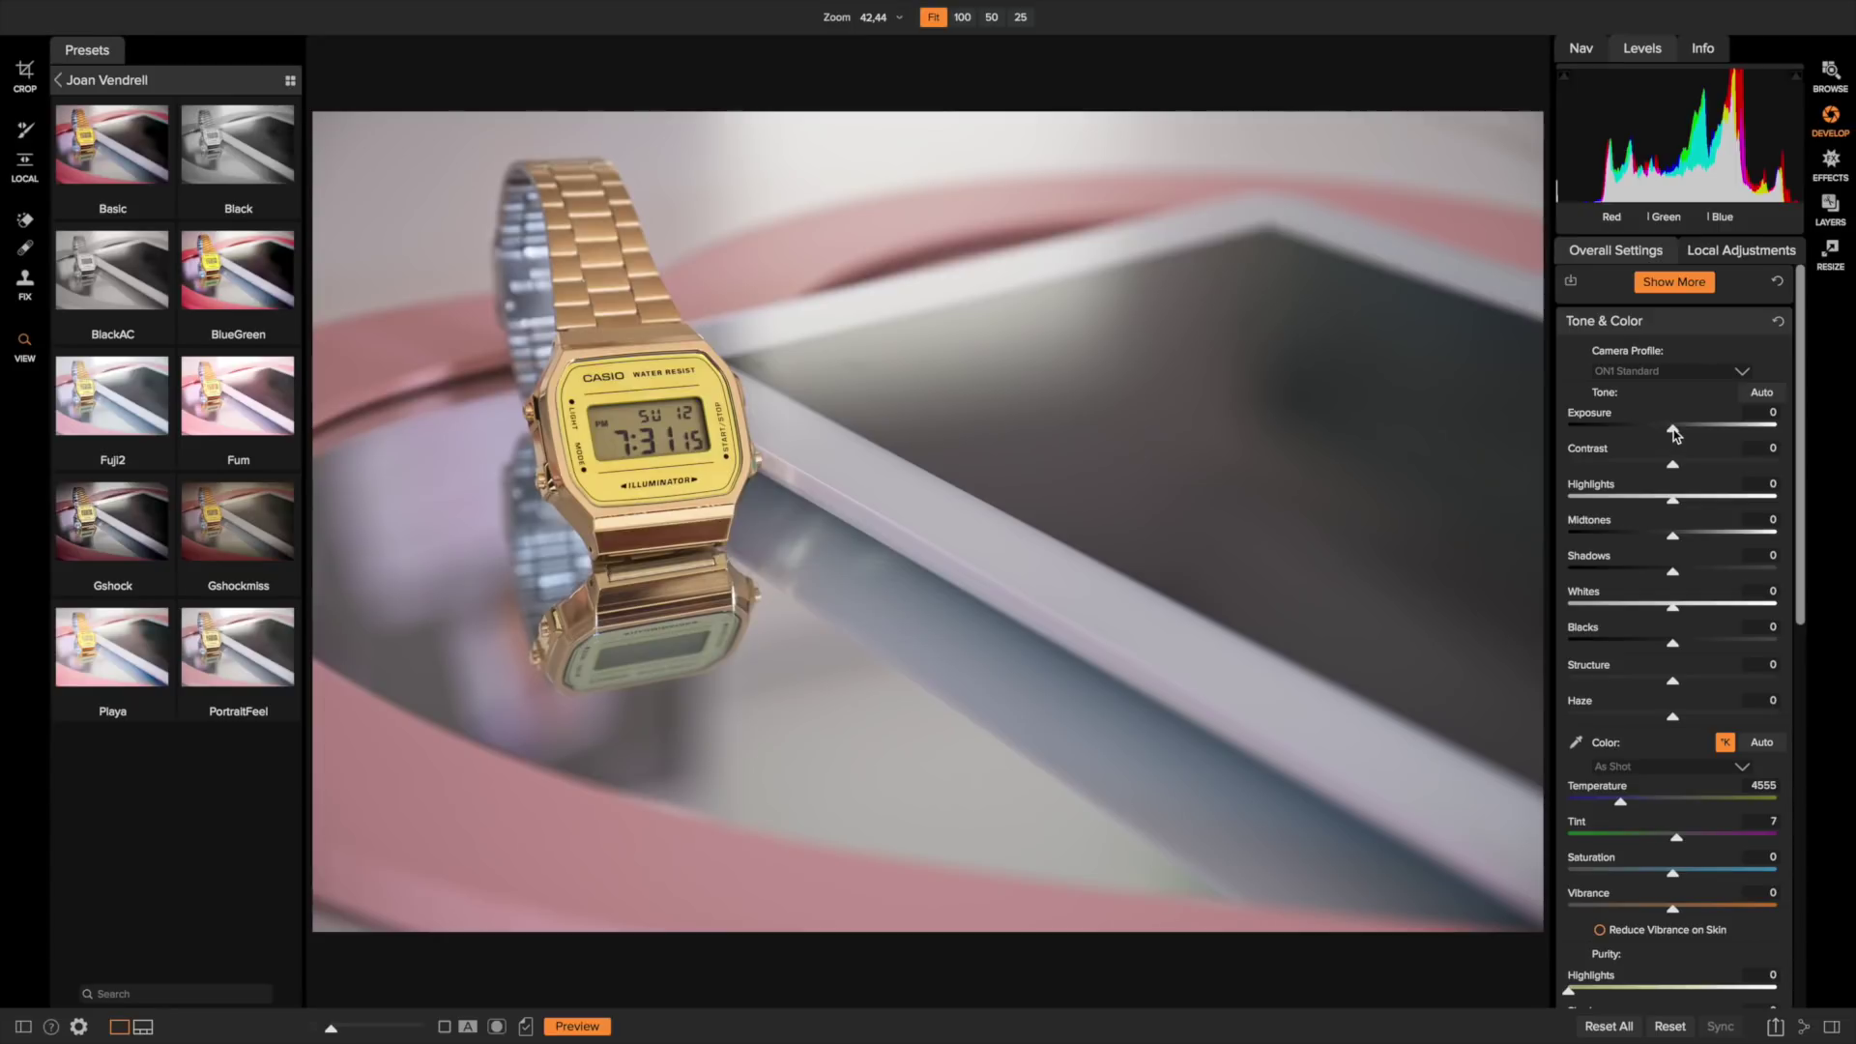
mouse_move(1675, 428)
left_mouse_down()
mouse_move(1709, 434)
mouse_move(1685, 432)
left_mouse_up()
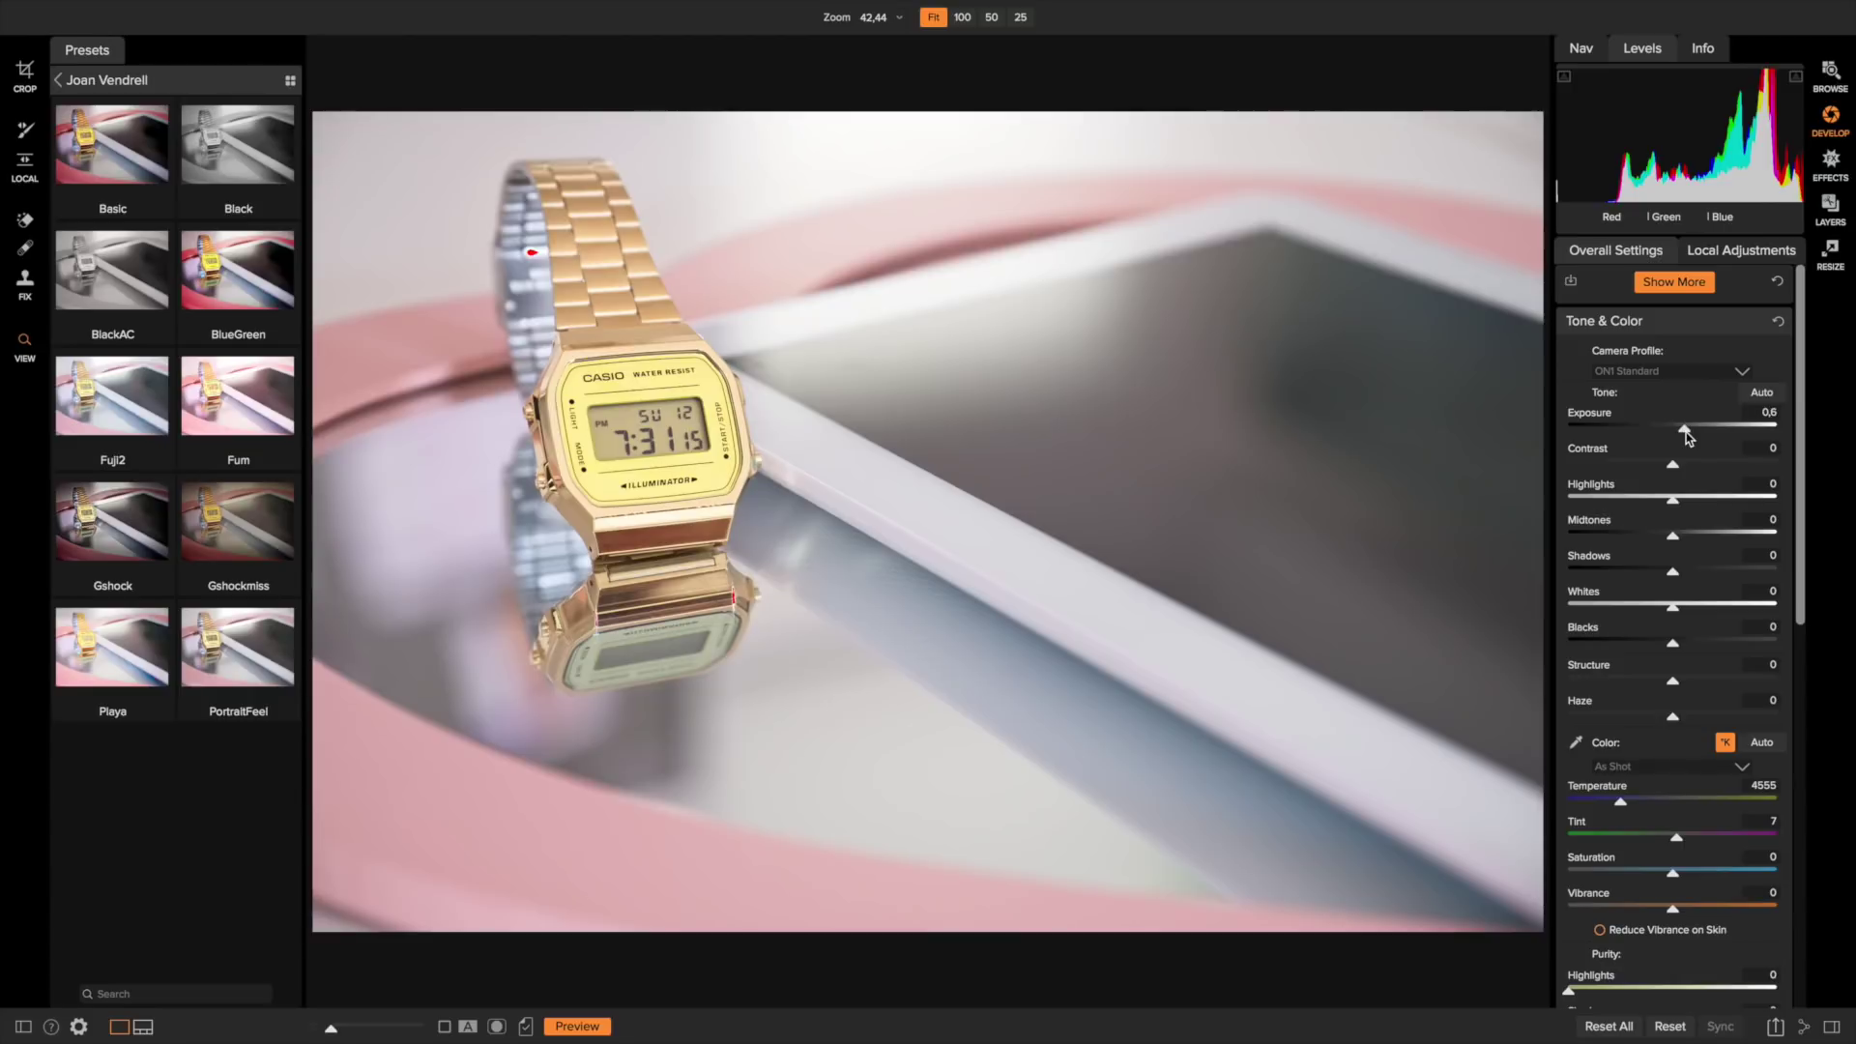
double_click(1596, 418)
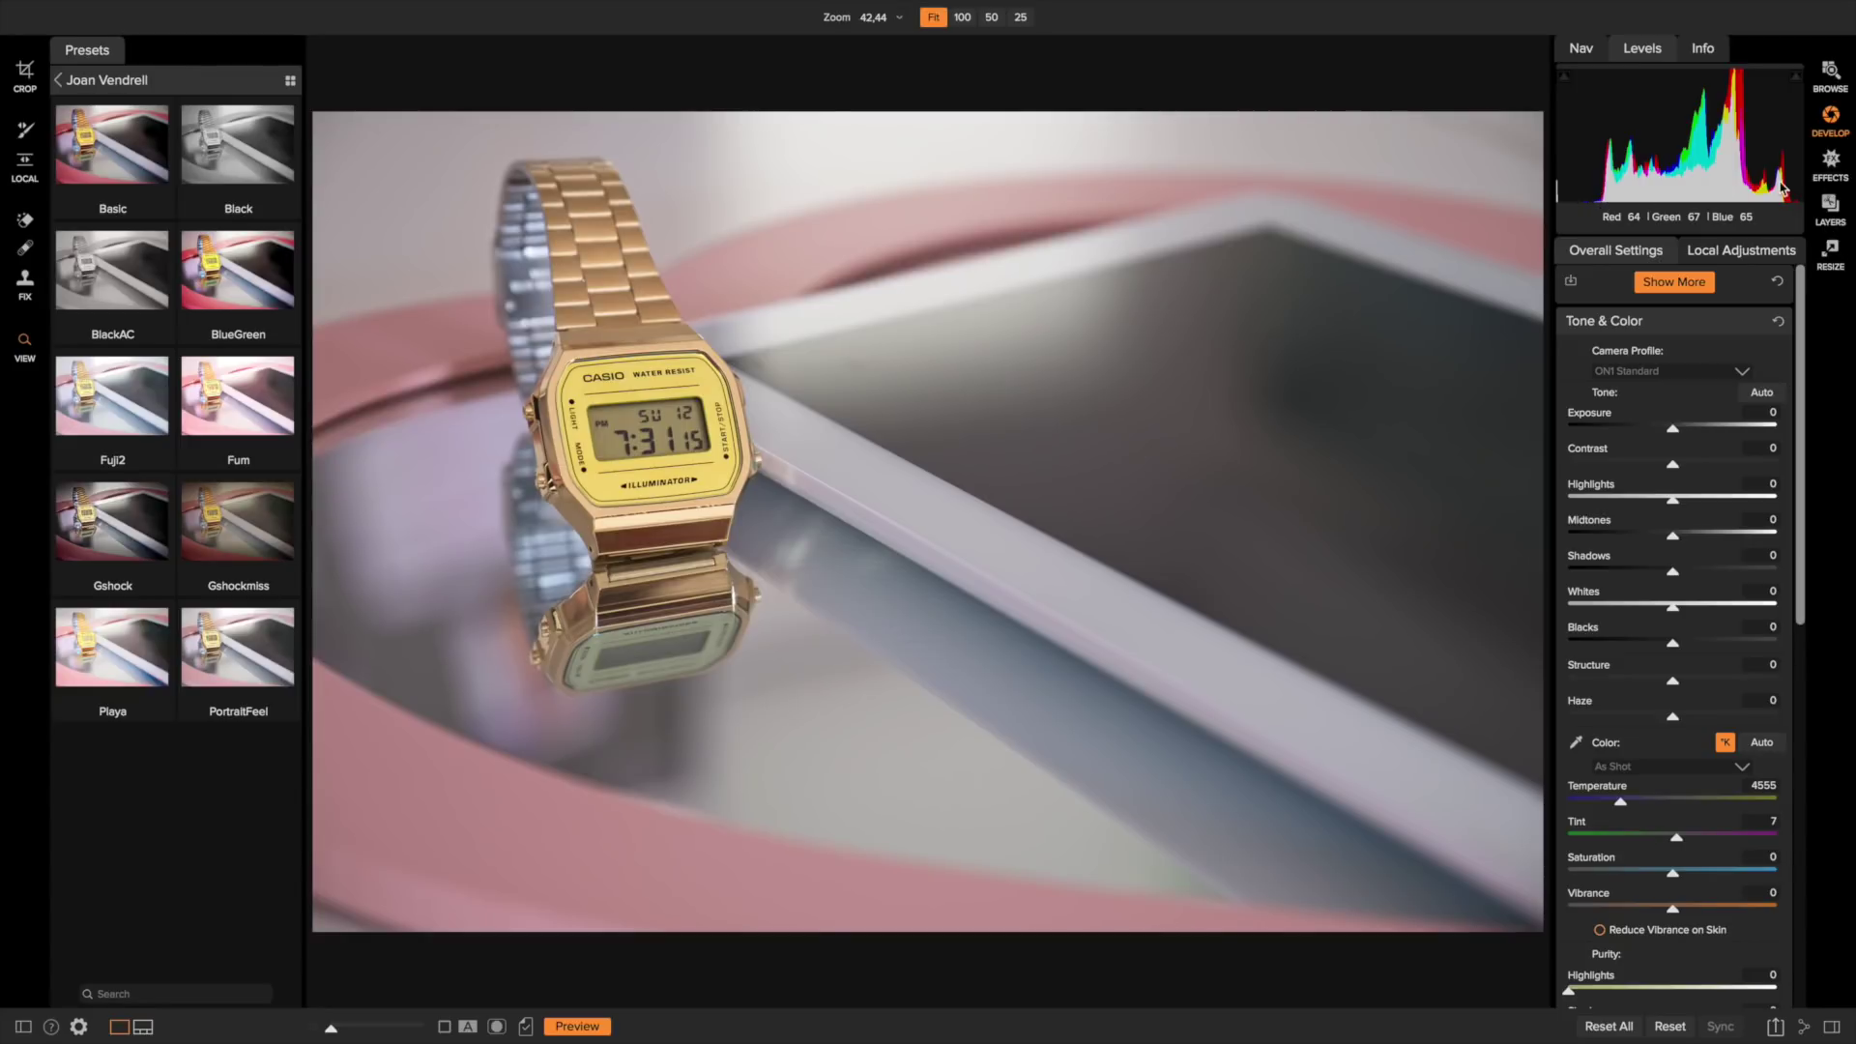
Add a Vignette effect filter above the Tone Enhancer, try the Strong style and apply Big Softy
left_click(1831, 162)
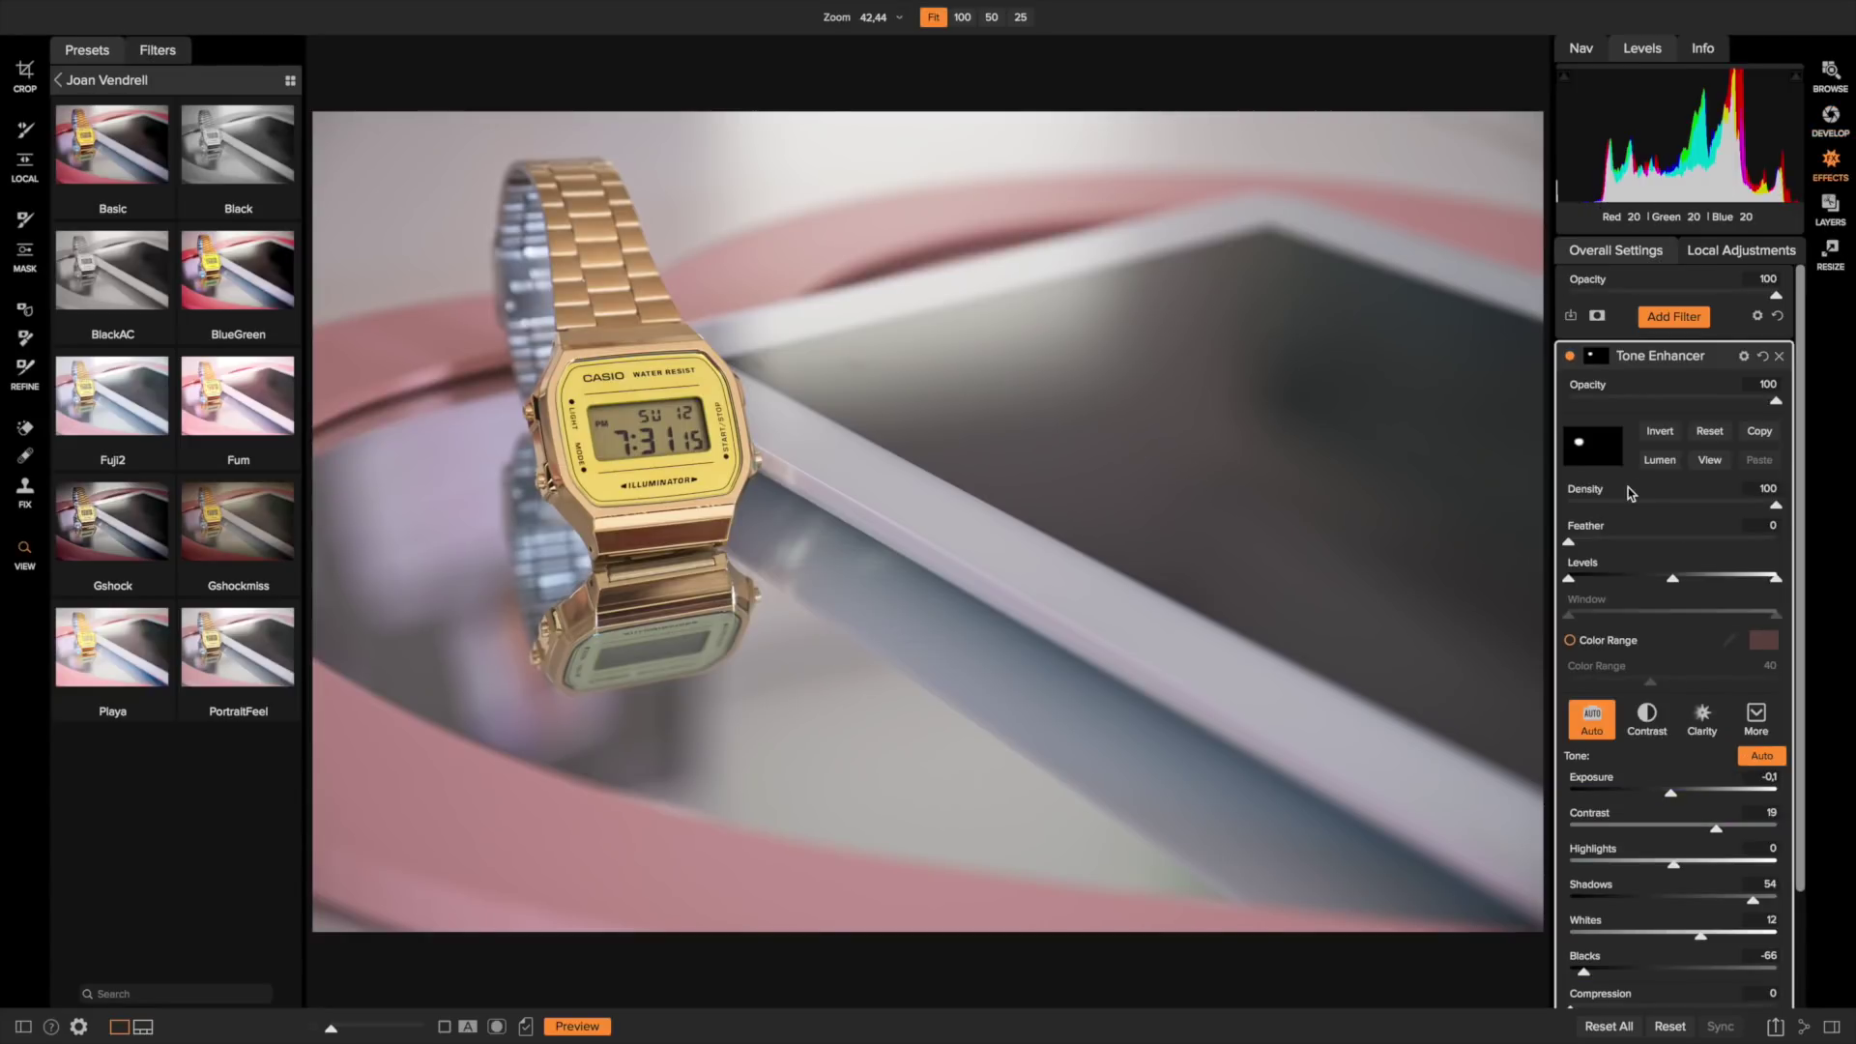
key("ctrl+shift+f")
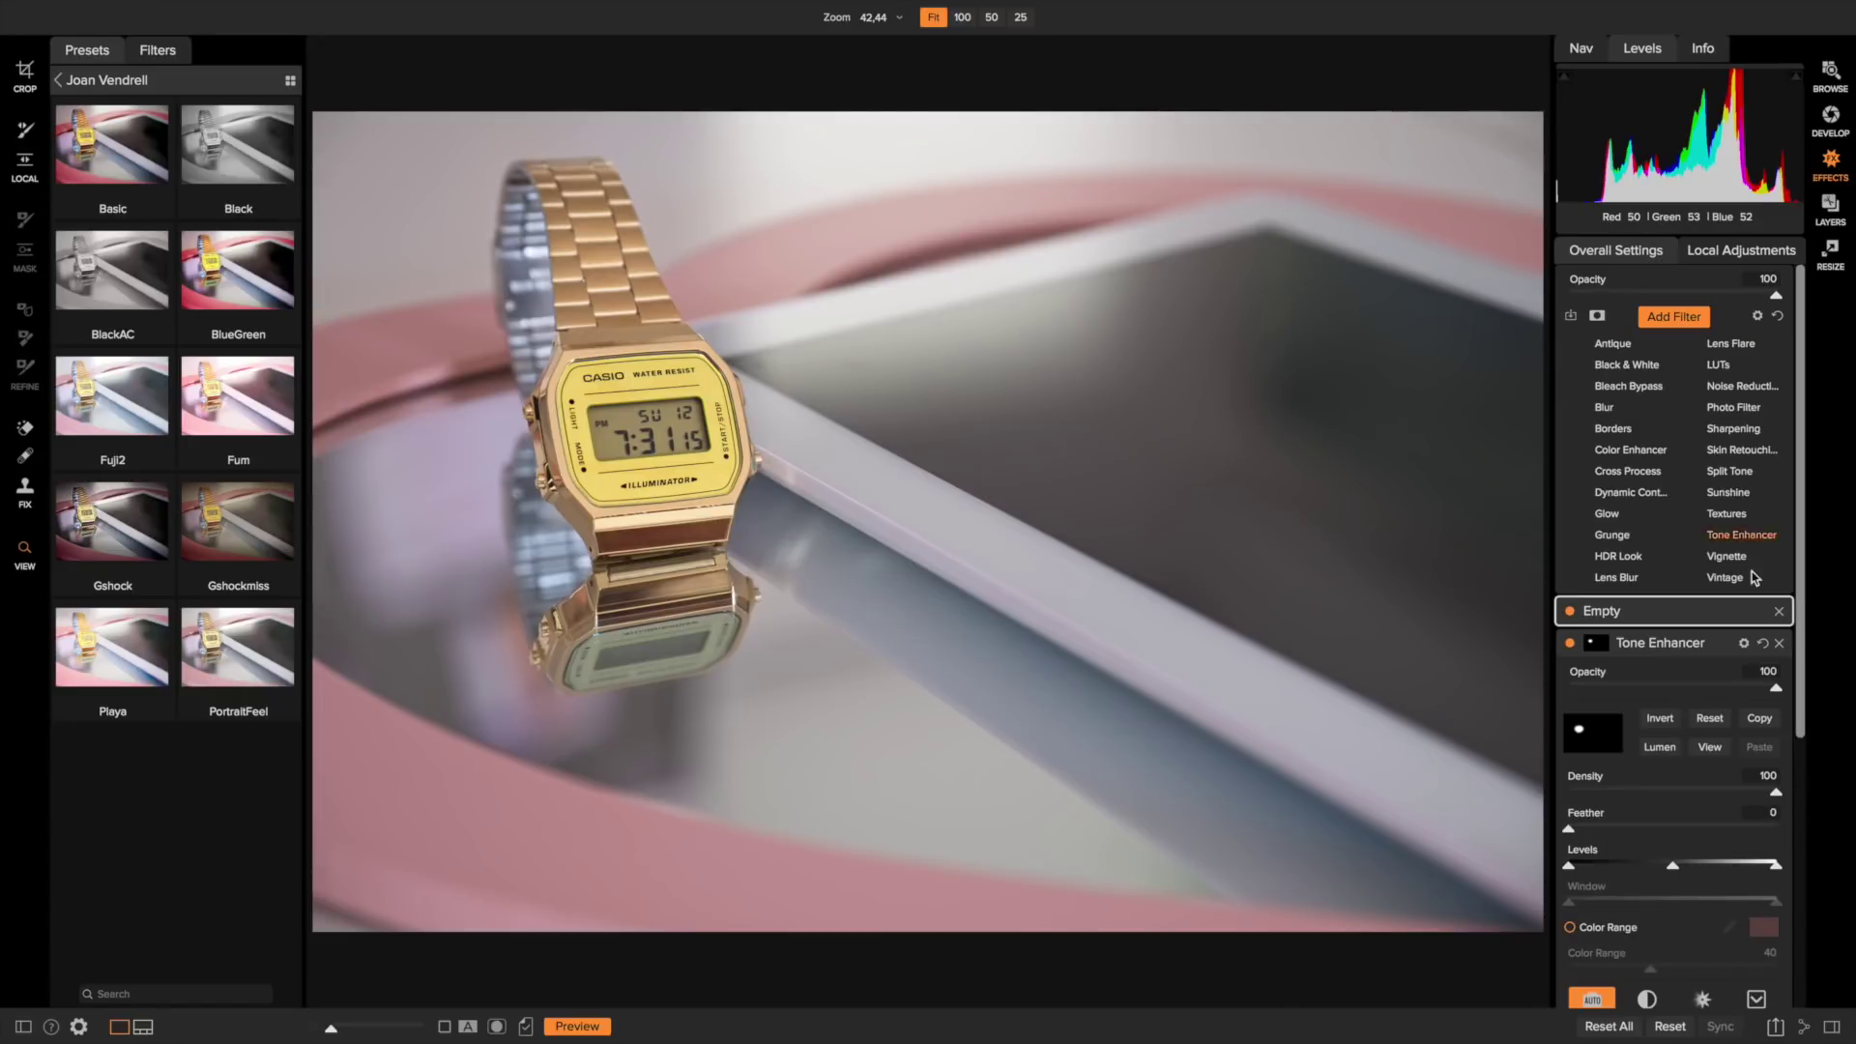
left_click(1735, 557)
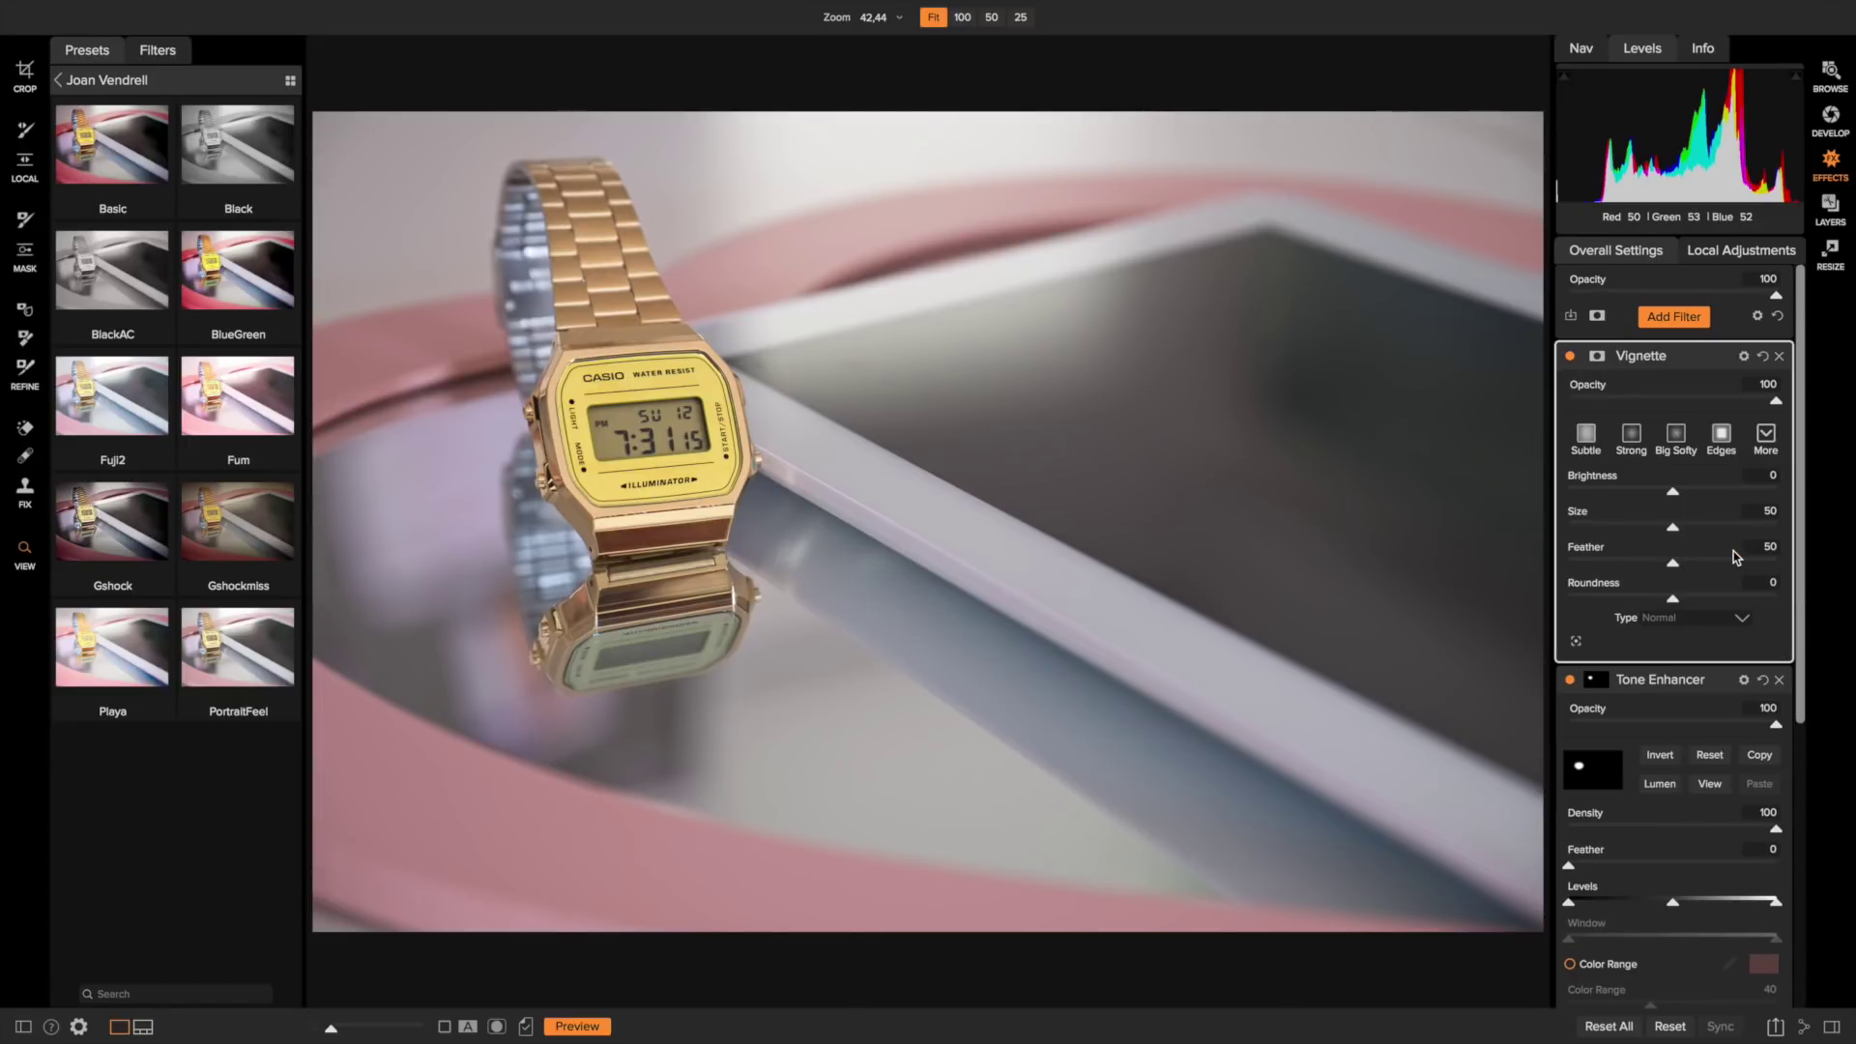
left_click(1632, 440)
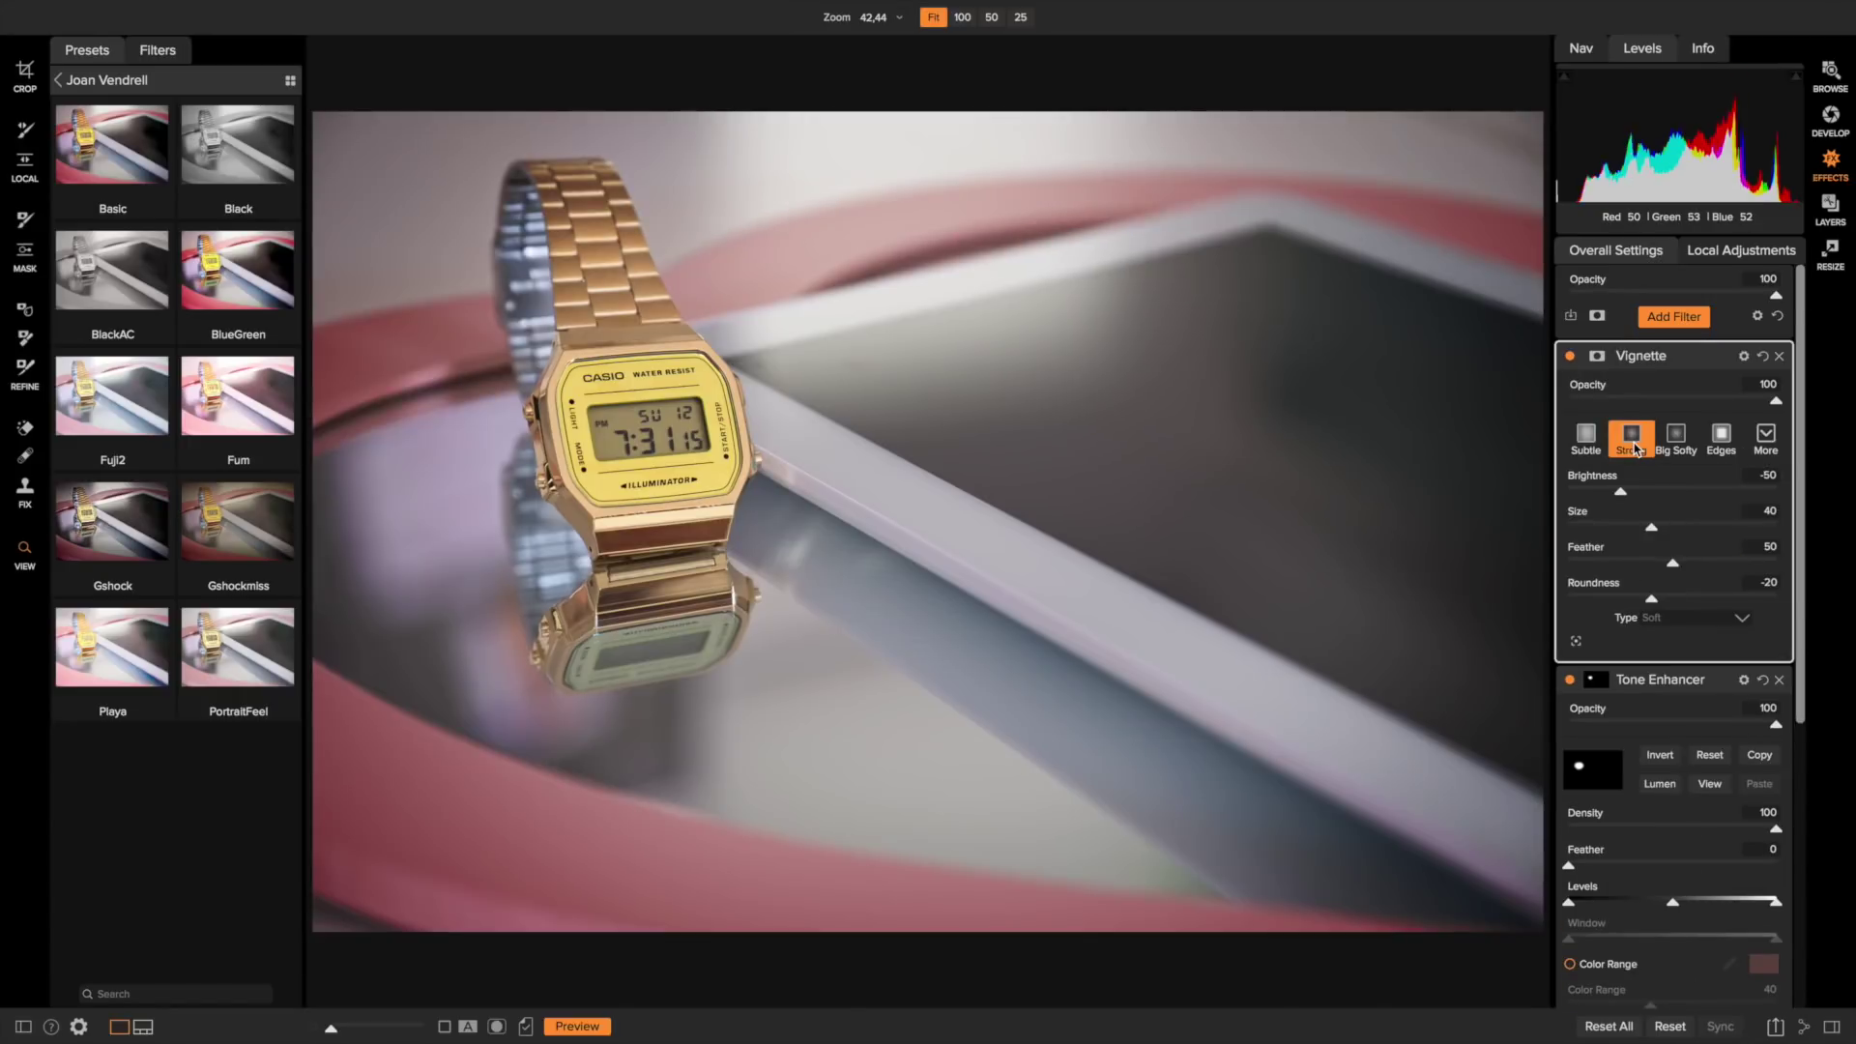
left_click(1676, 437)
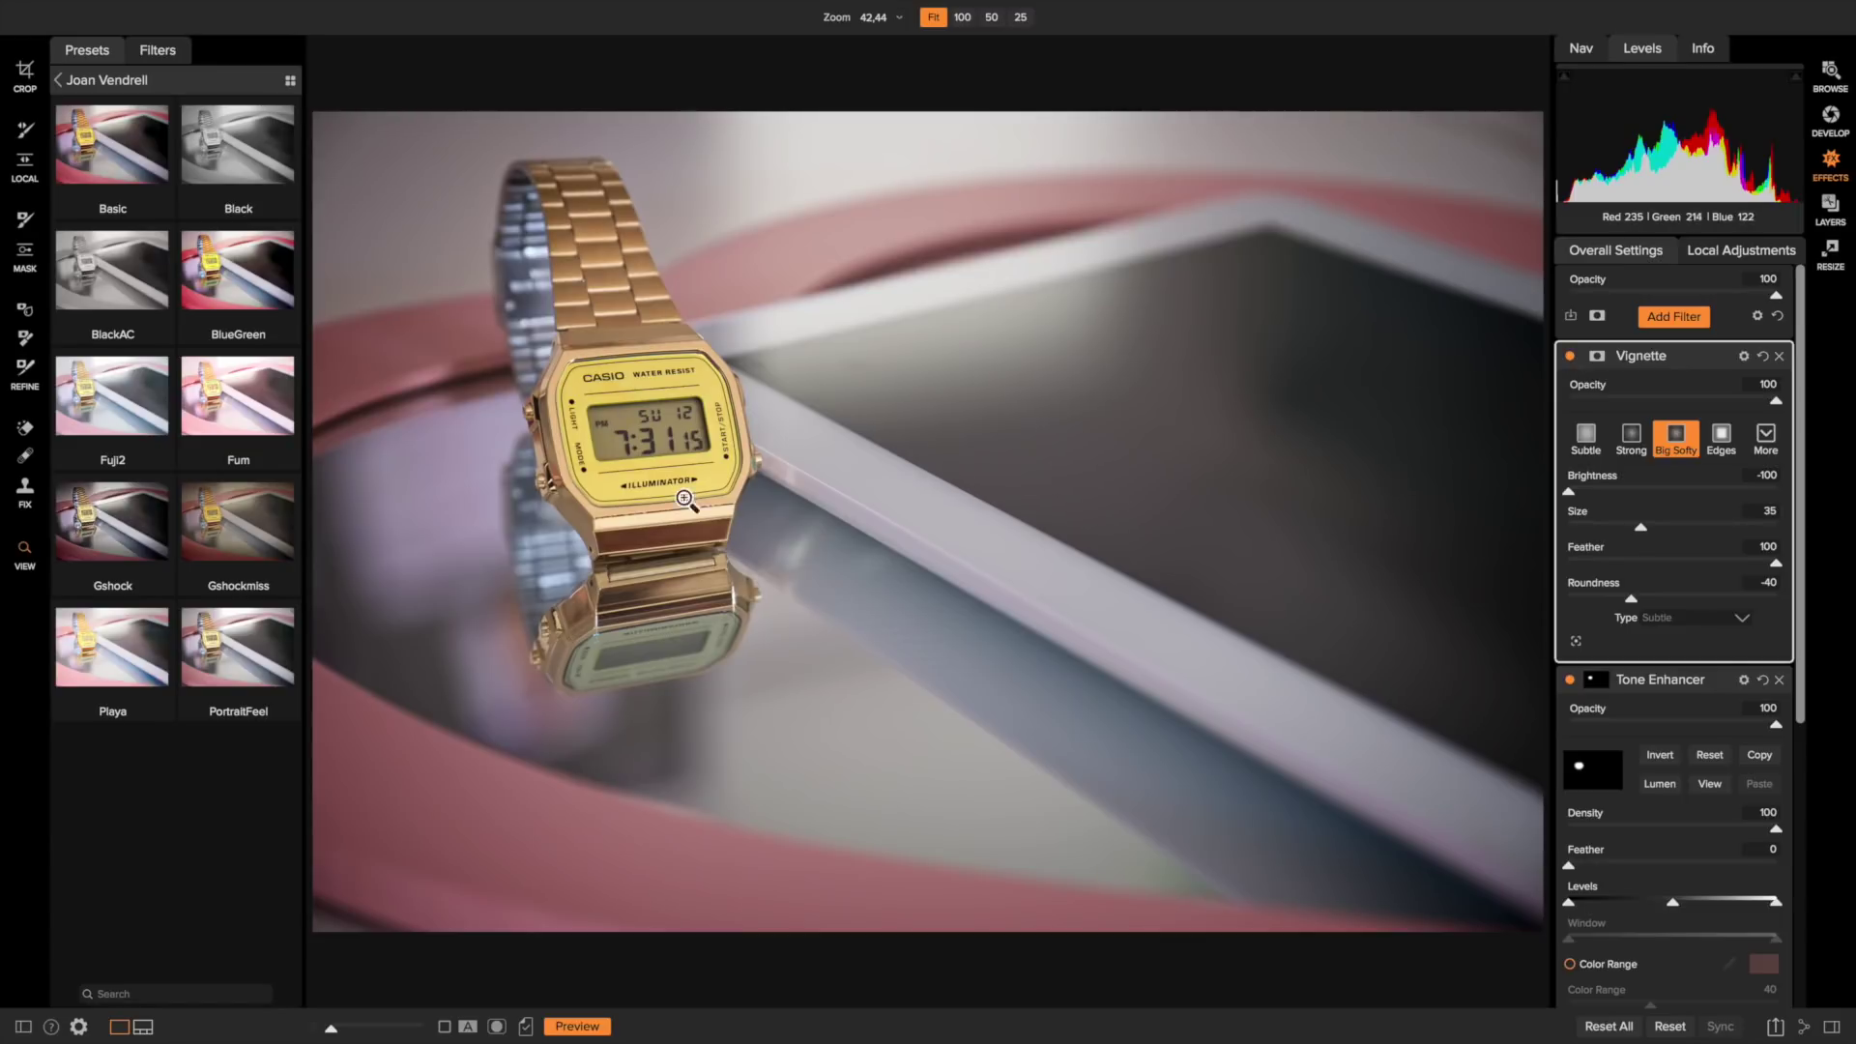